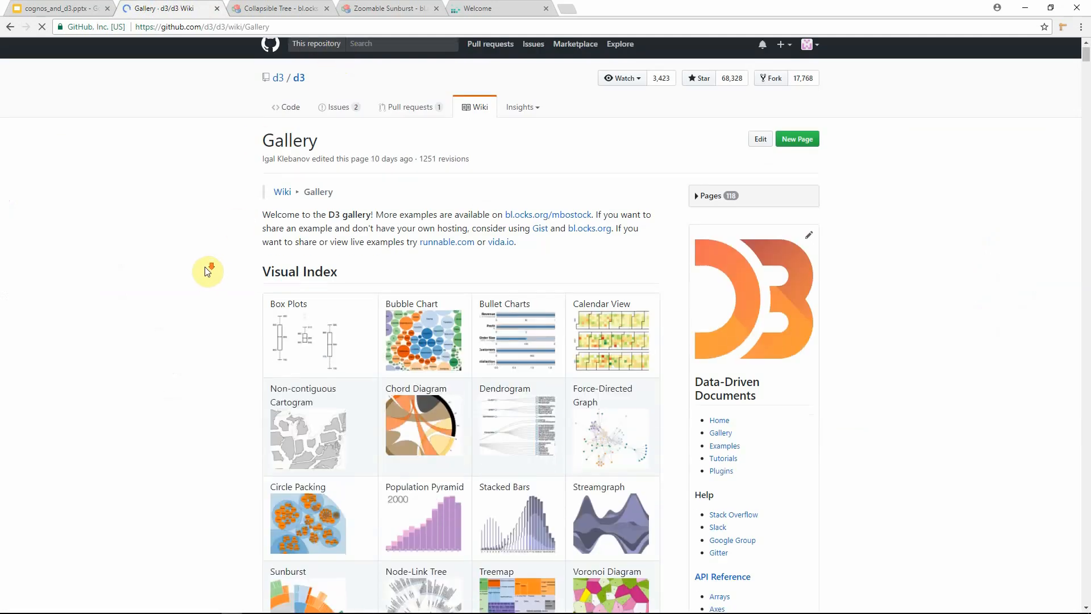
# Step: Browse the D3 gallery's Visual Index of example visualizations
pyautogui.scroll(-3, 207, 271)
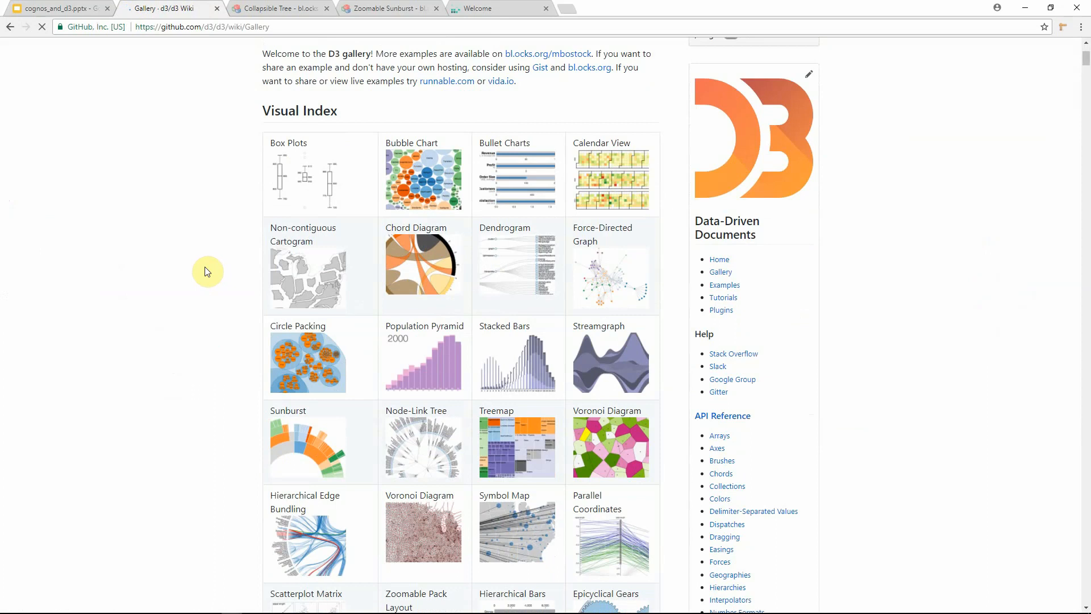
pyautogui.scroll(-2, 207, 271)
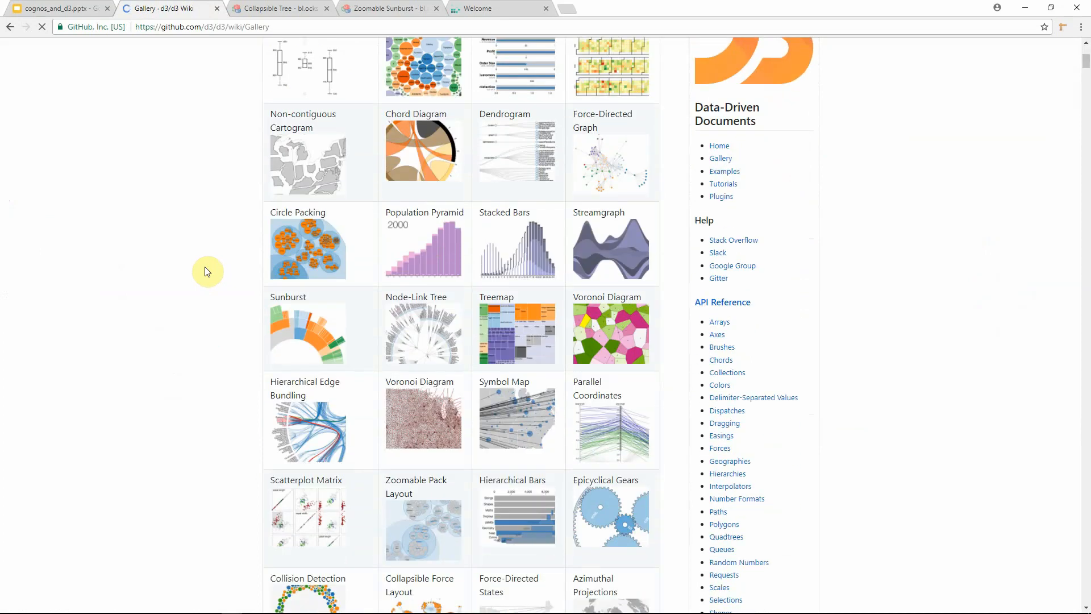
pyautogui.scroll(-2, 206, 271)
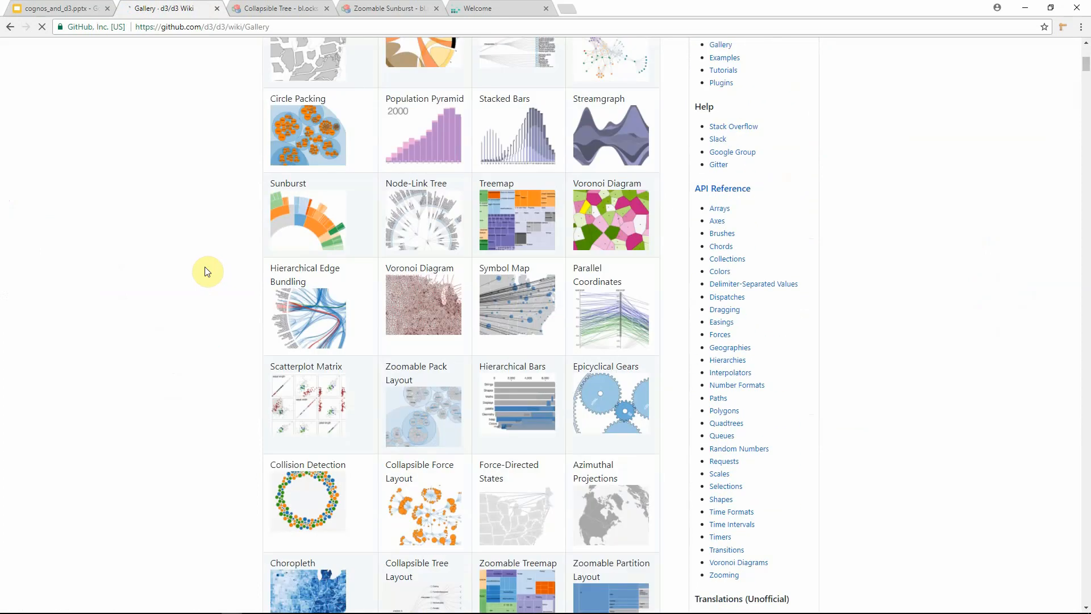
pyautogui.scroll(-2, 206, 271)
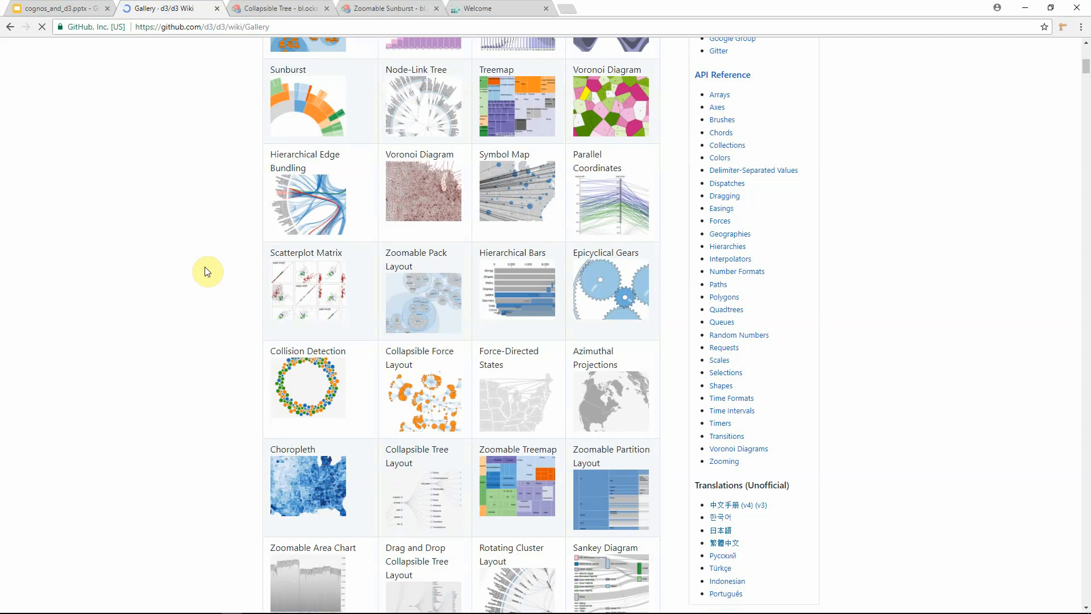
pyautogui.scroll(-4, 206, 271)
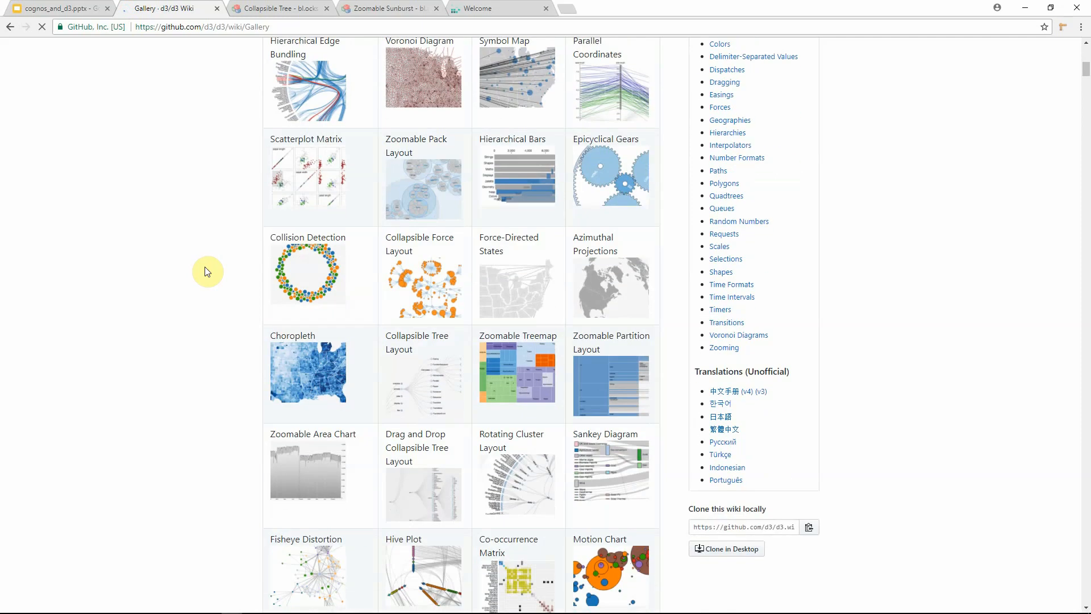
pyautogui.scroll(-3, 206, 271)
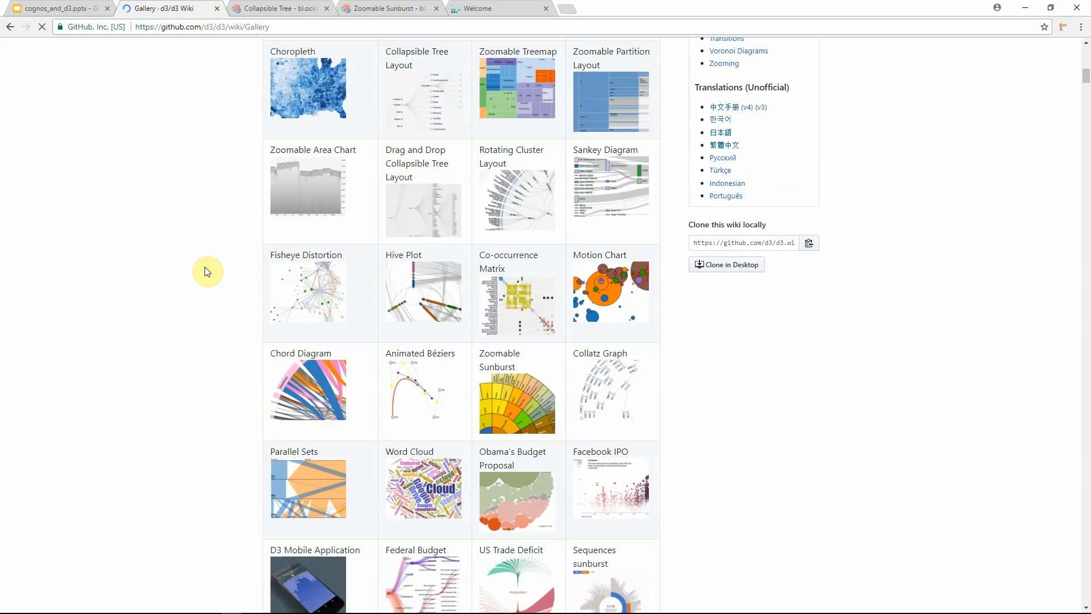
pyautogui.scroll(-3, 206, 271)
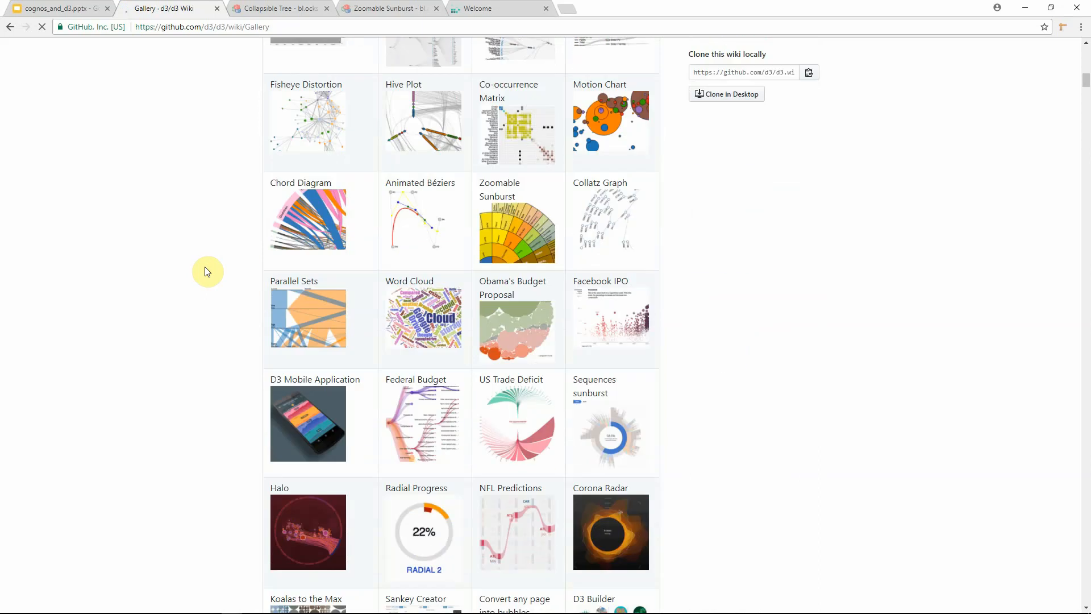
pyautogui.scroll(-2, 206, 271)
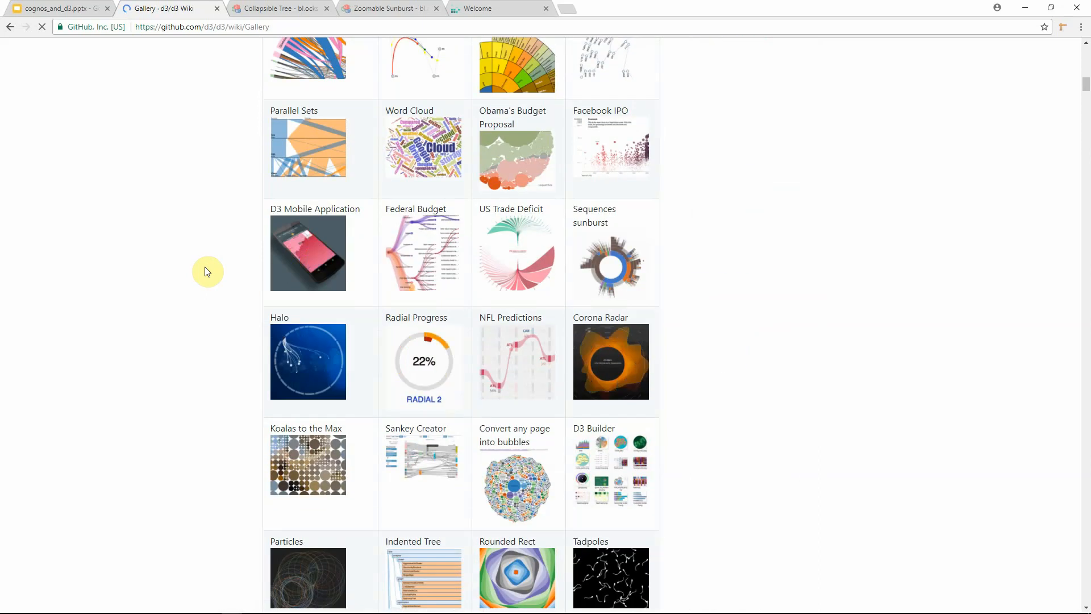
pyautogui.scroll(-2, 207, 271)
pyautogui.scroll(-1, 207, 271)
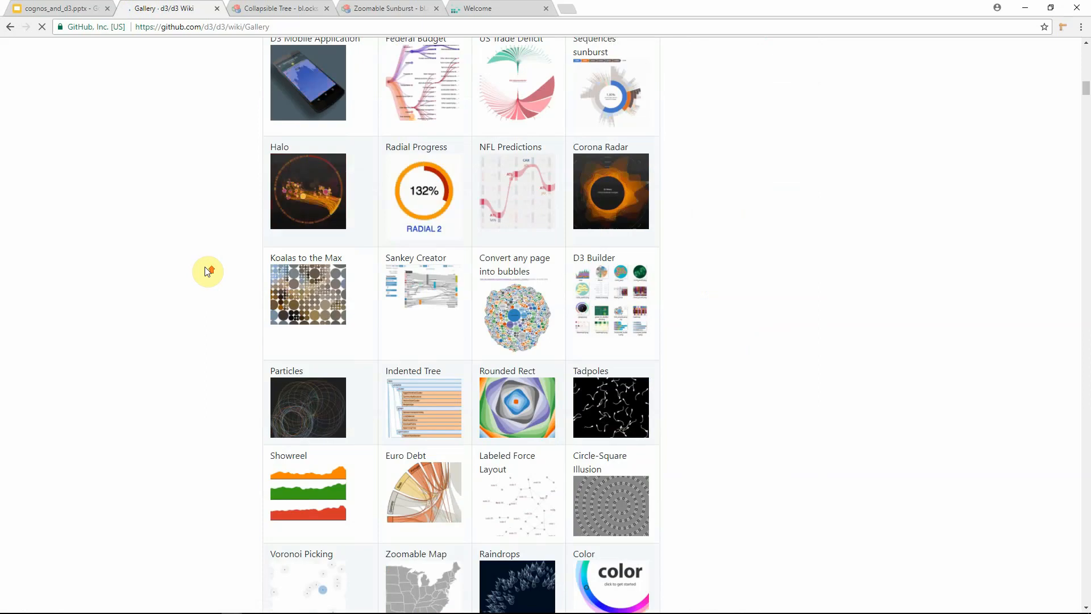
pyautogui.scroll(12, 206, 271)
pyautogui.scroll(10, 207, 271)
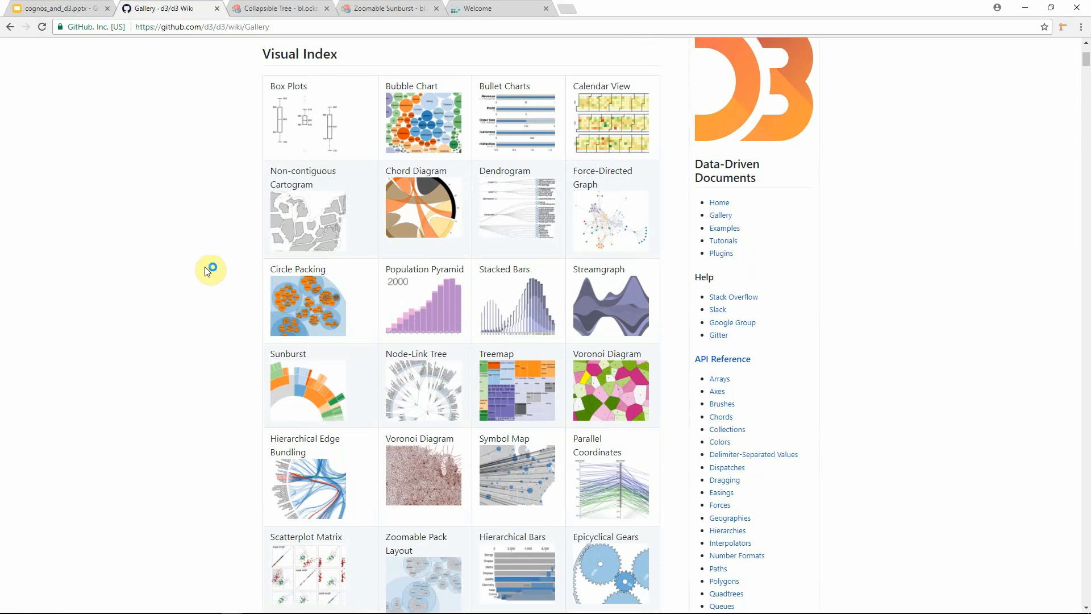
pyautogui.scroll(2, 205, 270)
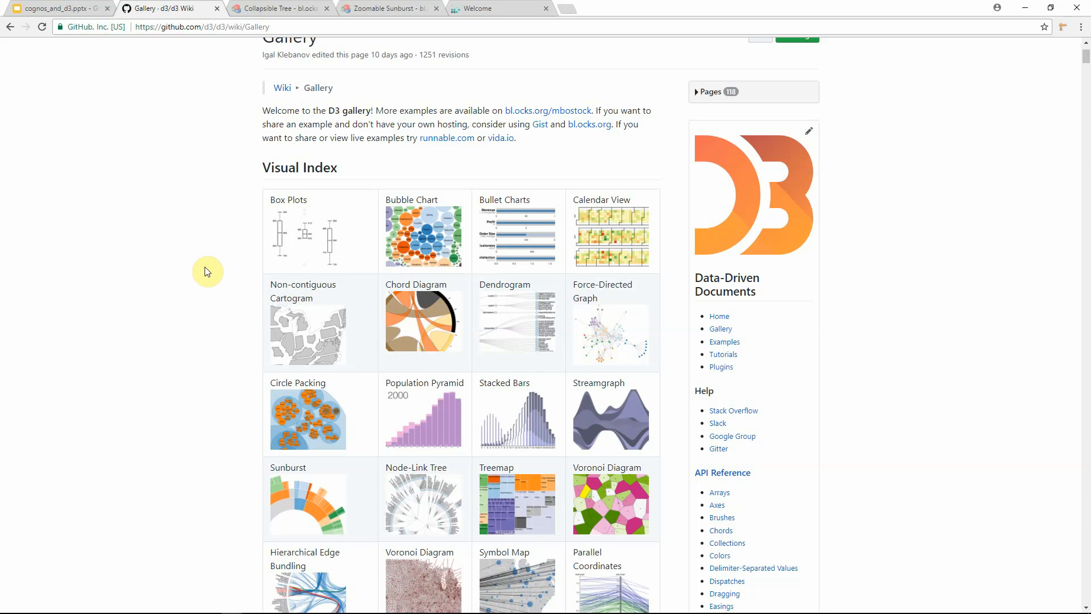
pyautogui.scroll(2, 207, 271)
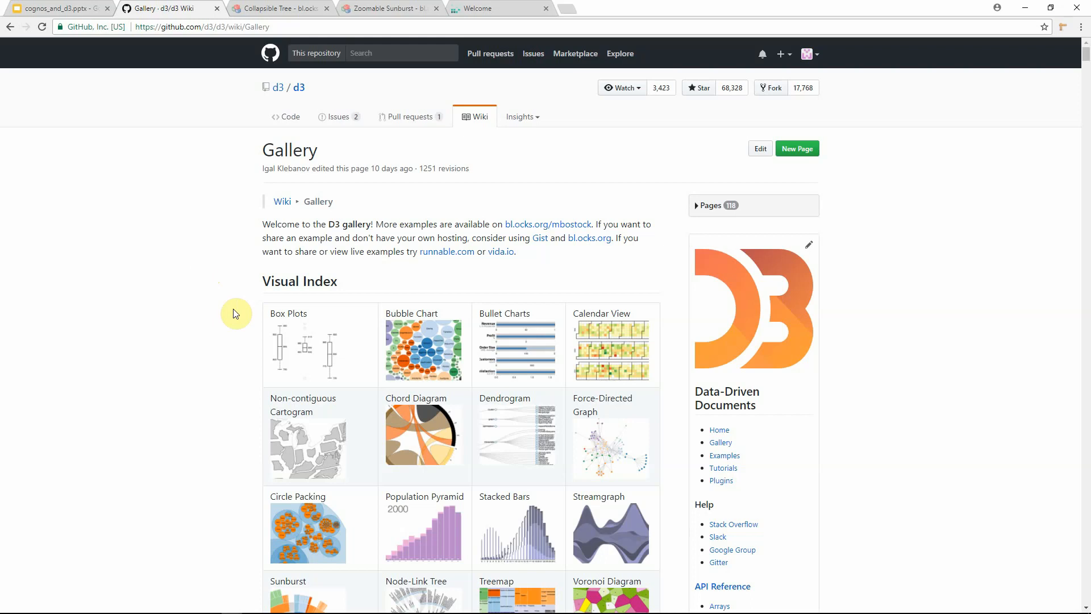
pyautogui.scroll(-3, 235, 313)
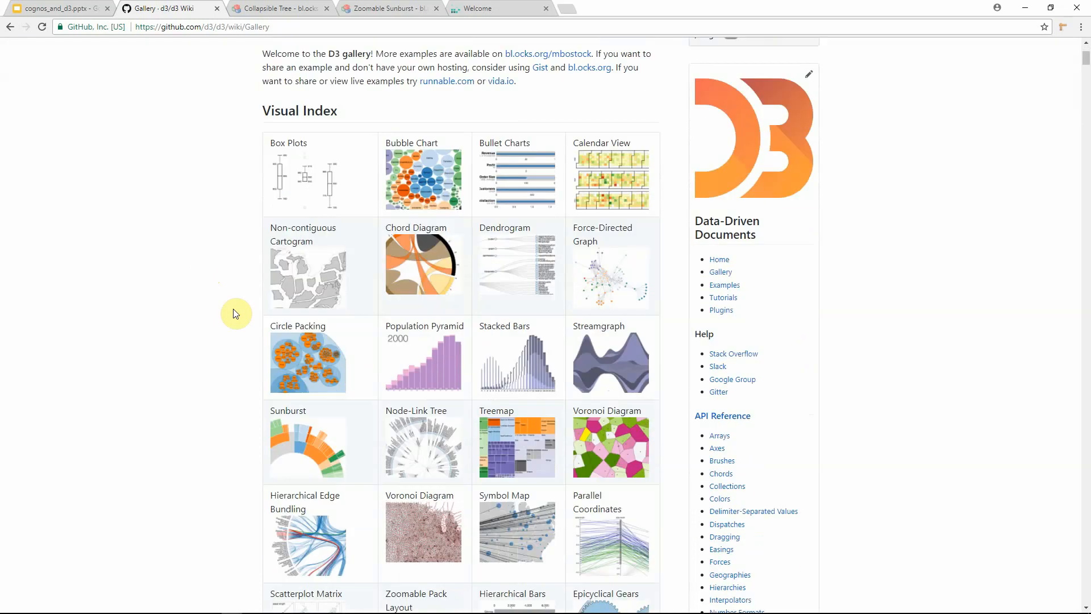
pyautogui.scroll(-4, 235, 314)
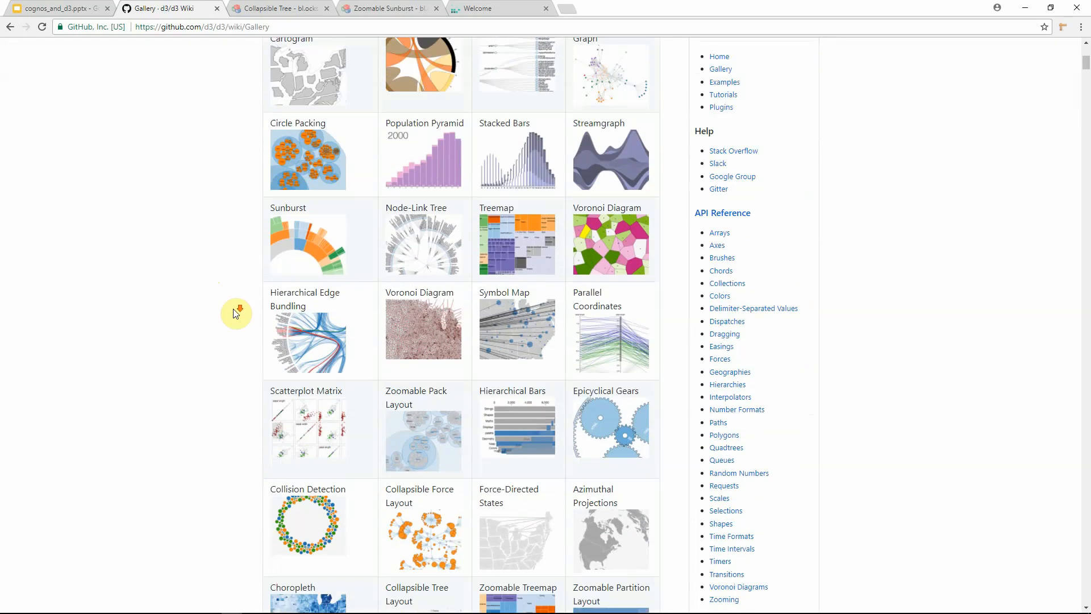
pyautogui.scroll(7, 235, 314)
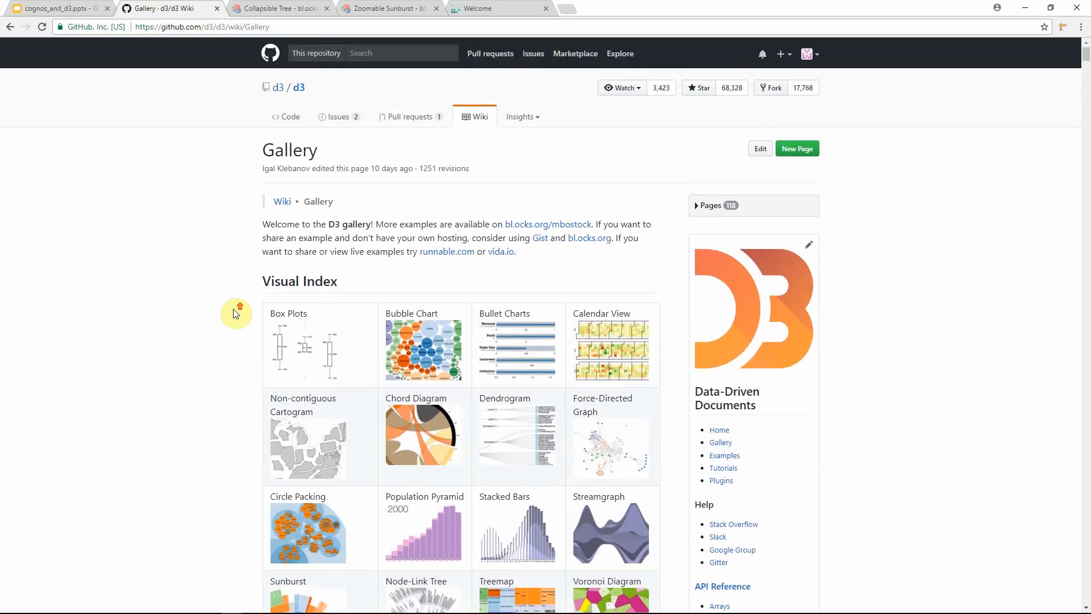
# Step: Switch to the Collapsible Tree example and expand its data and converters nodes
pyautogui.click(264, 8)
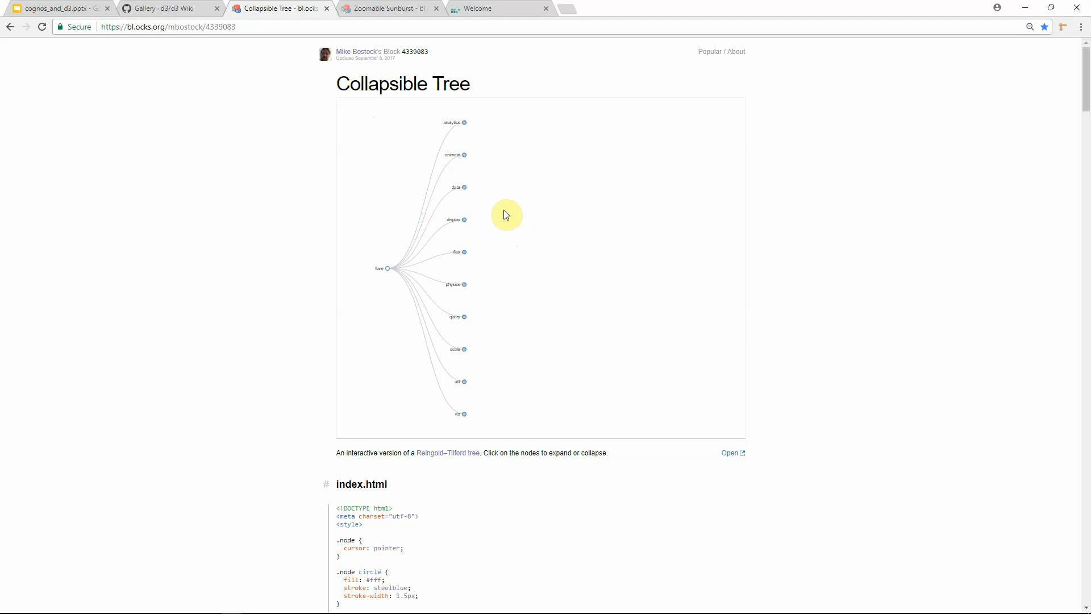
pyautogui.click(464, 188)
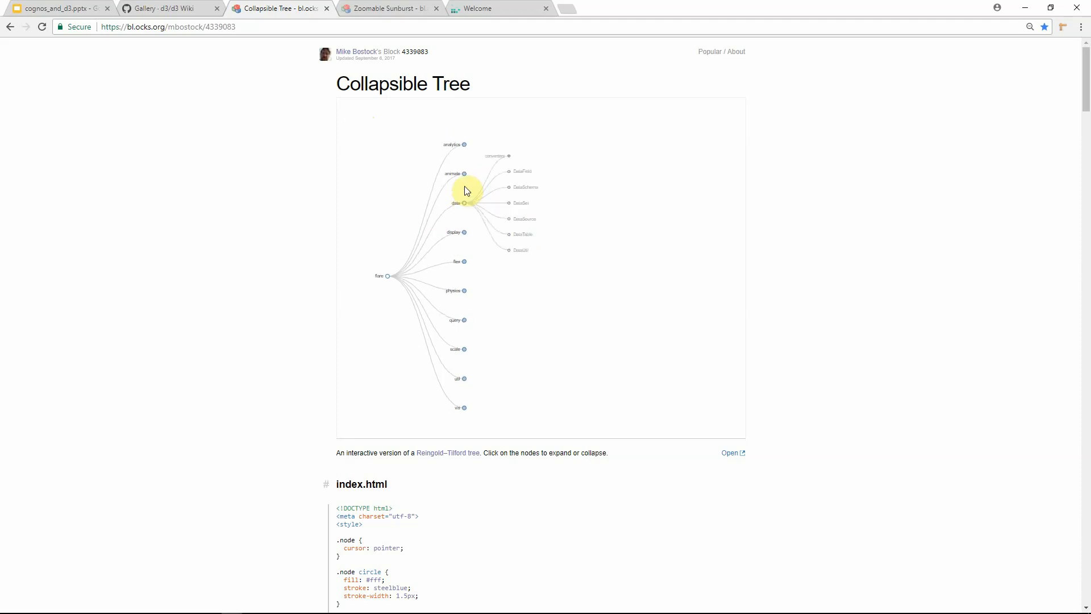
pyautogui.click(542, 134)
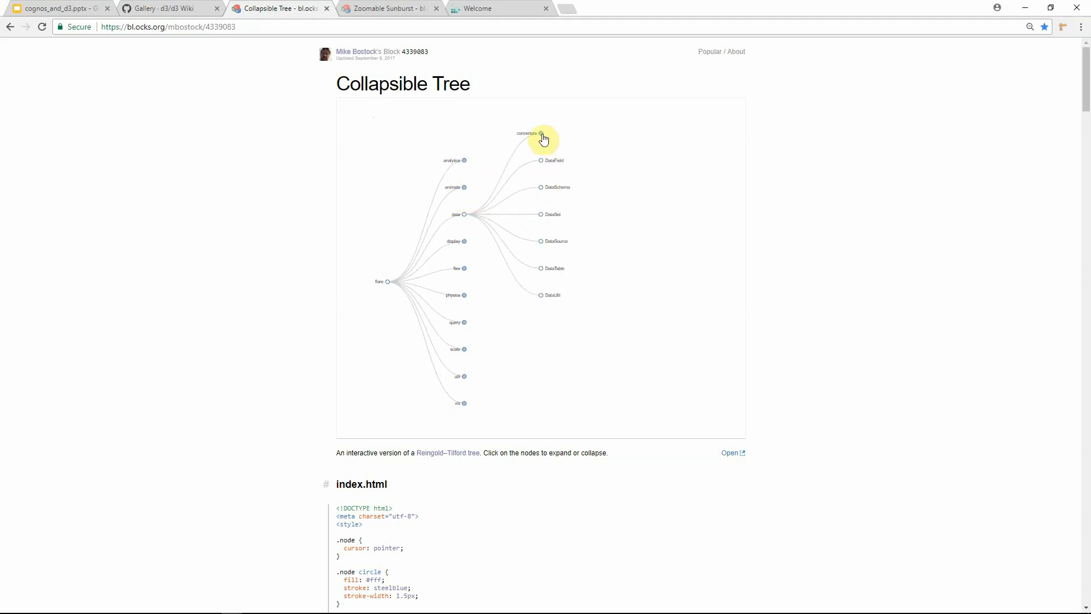
# Step: Scroll through the Collapsible Tree example's index.html code and return to the chart
pyautogui.scroll(-8, 627, 278)
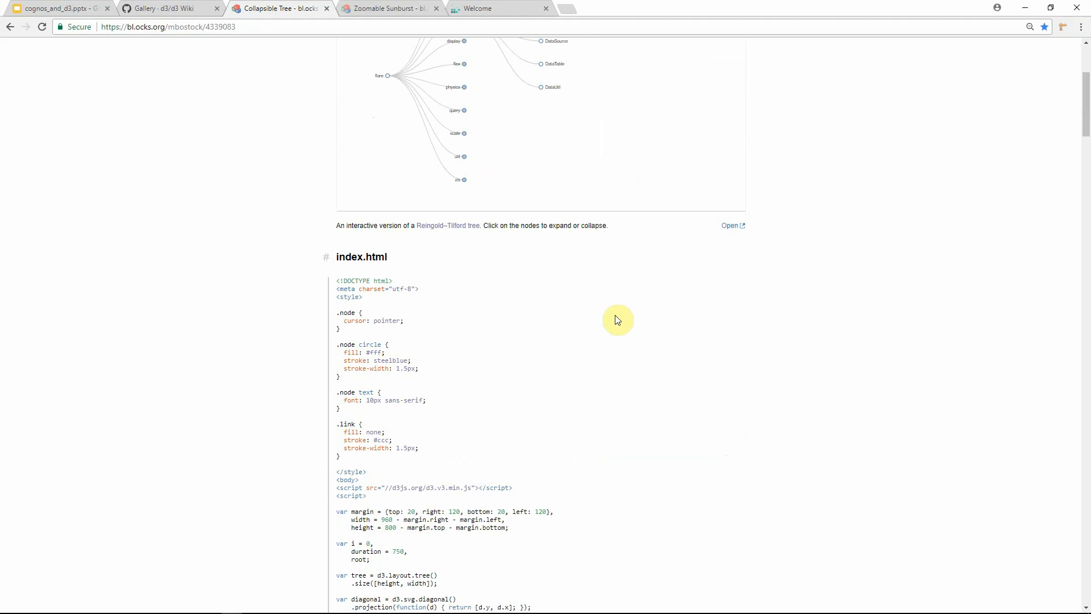
pyautogui.scroll(-3, 619, 349)
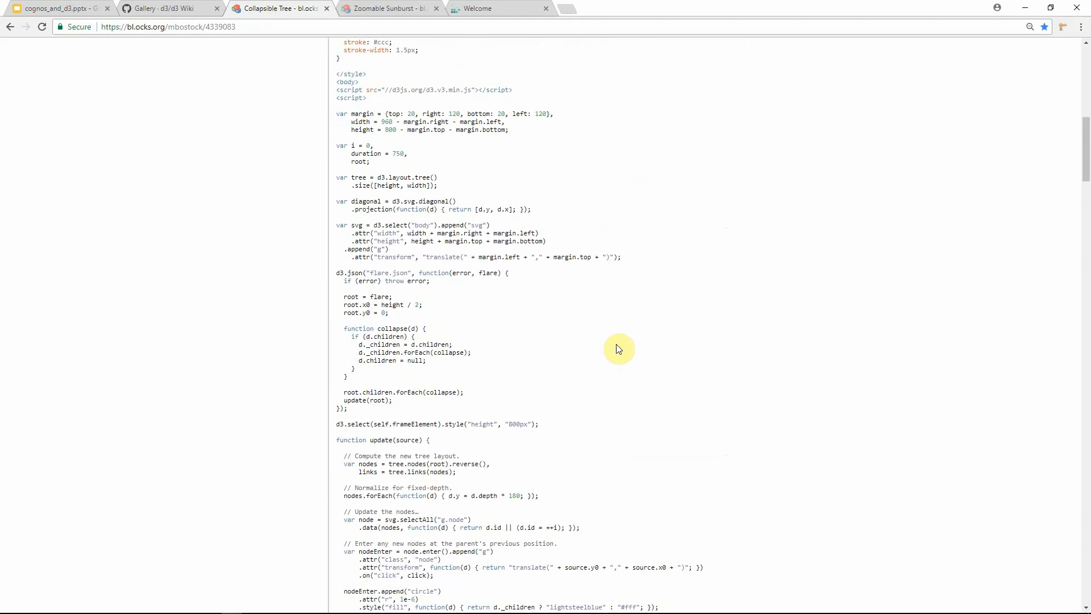
pyautogui.scroll(1, 619, 349)
pyautogui.scroll(-1, 619, 349)
pyautogui.scroll(15, 620, 349)
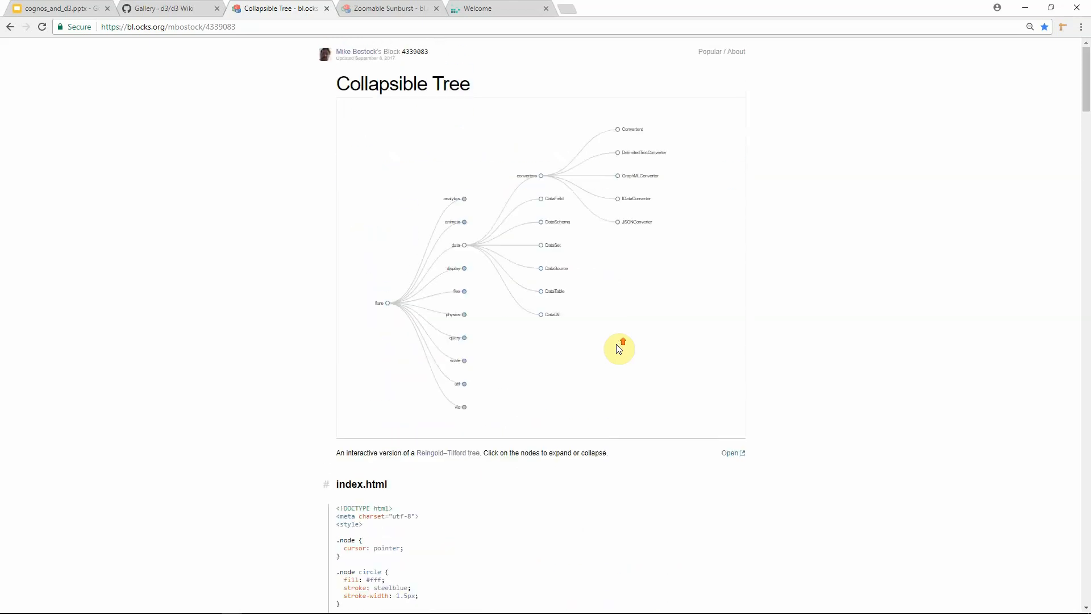
# Step: Switch to the Zoomable Sunburst example and zoom into its arcs
pyautogui.click(386, 12)
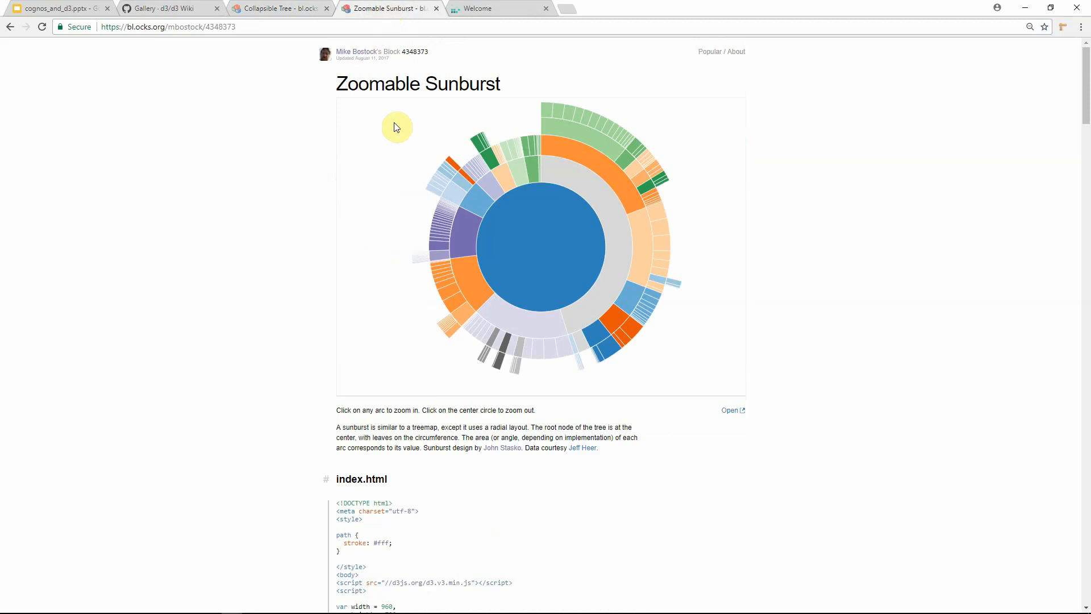
pyautogui.click(284, 10)
pyautogui.click(384, 15)
pyautogui.click(599, 169)
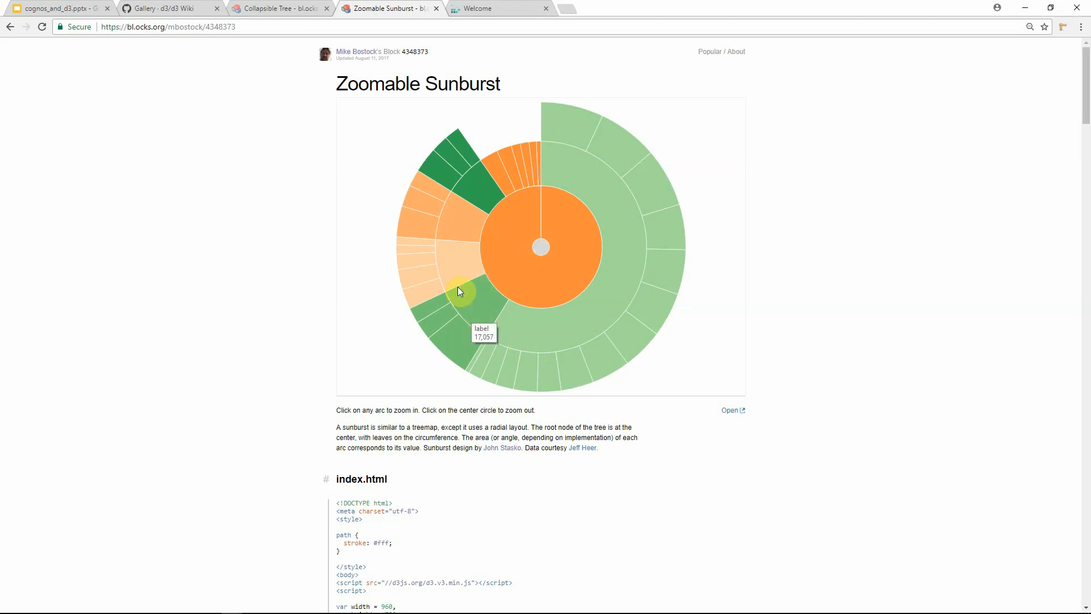
pyautogui.click(612, 287)
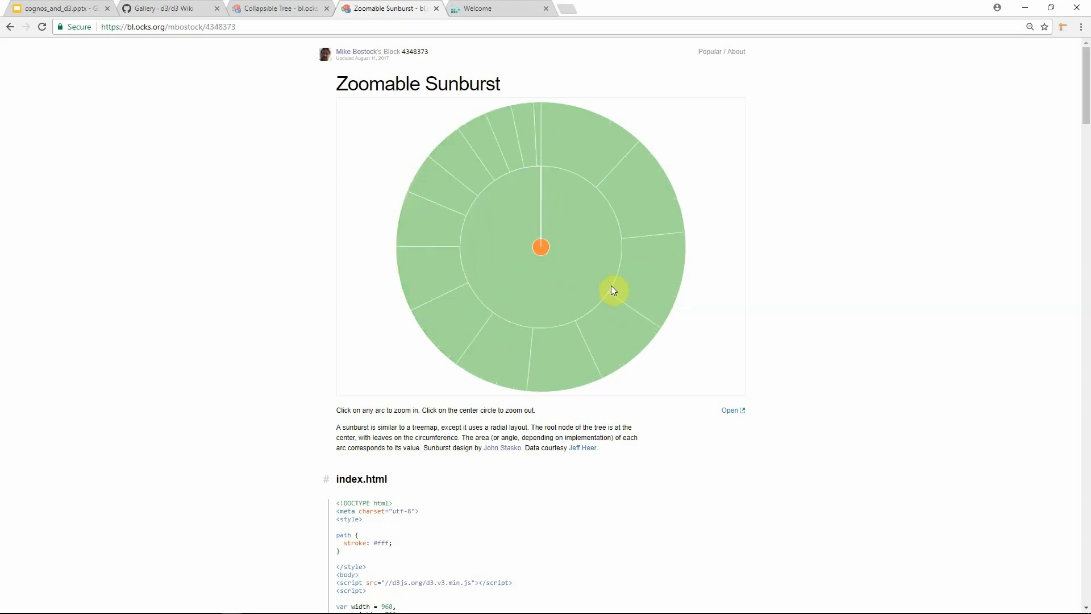
# Step: Scroll through the Zoomable Sunburst example's index.html code and return to the chart
pyautogui.scroll(-9, 595, 306)
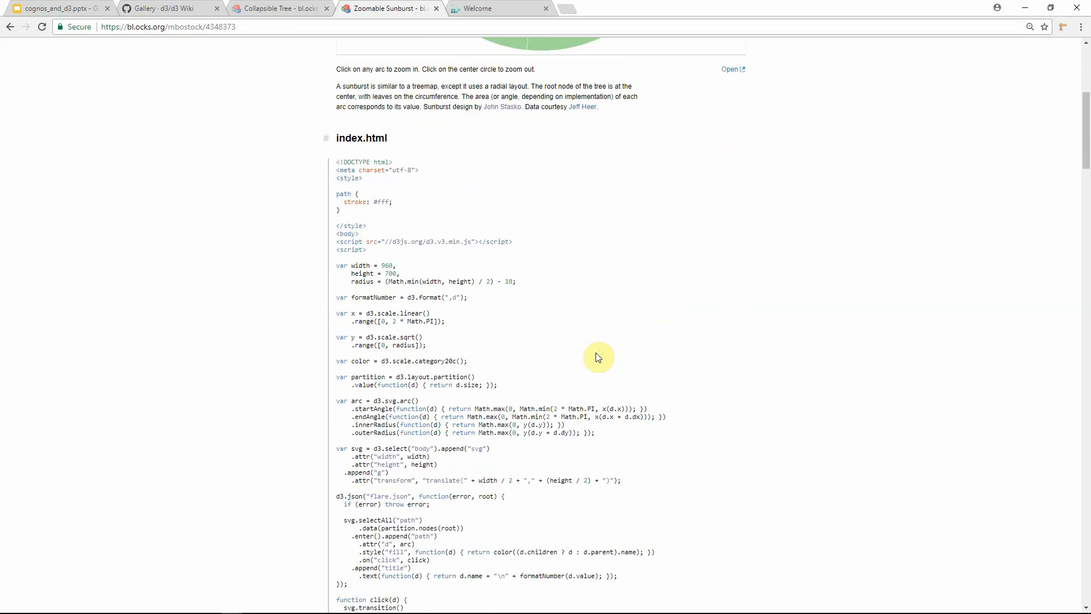
pyautogui.scroll(-2, 600, 365)
pyautogui.scroll(2, 600, 365)
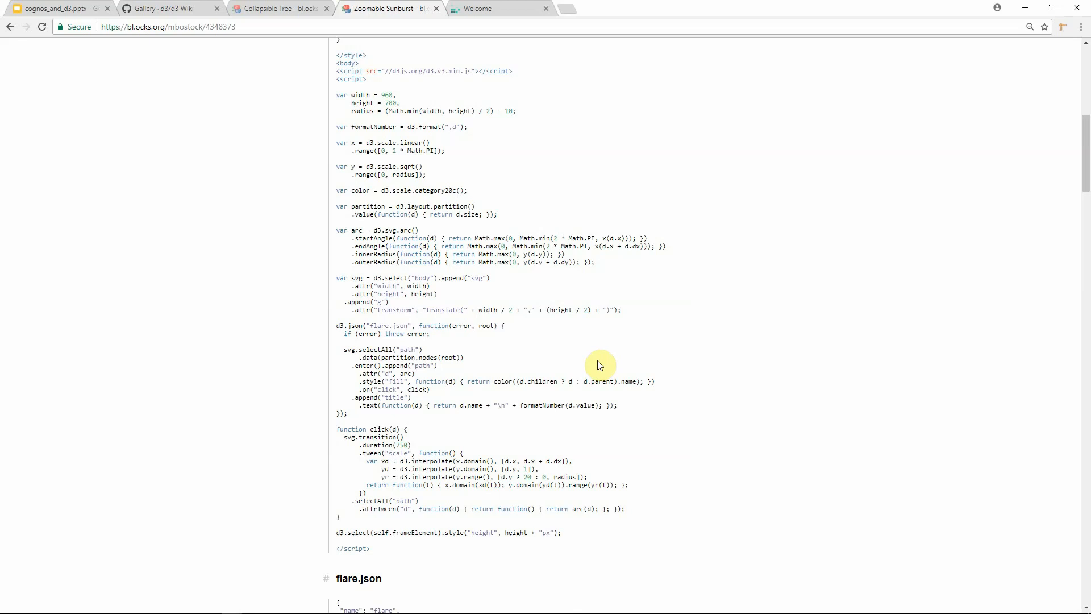
pyautogui.scroll(4, 600, 365)
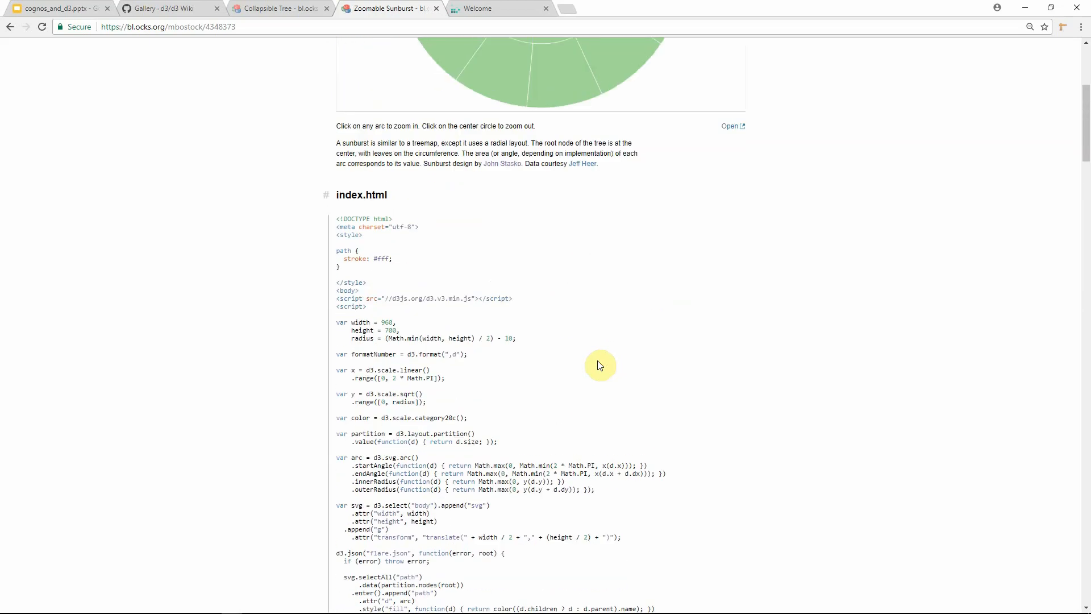
pyautogui.scroll(5, 598, 360)
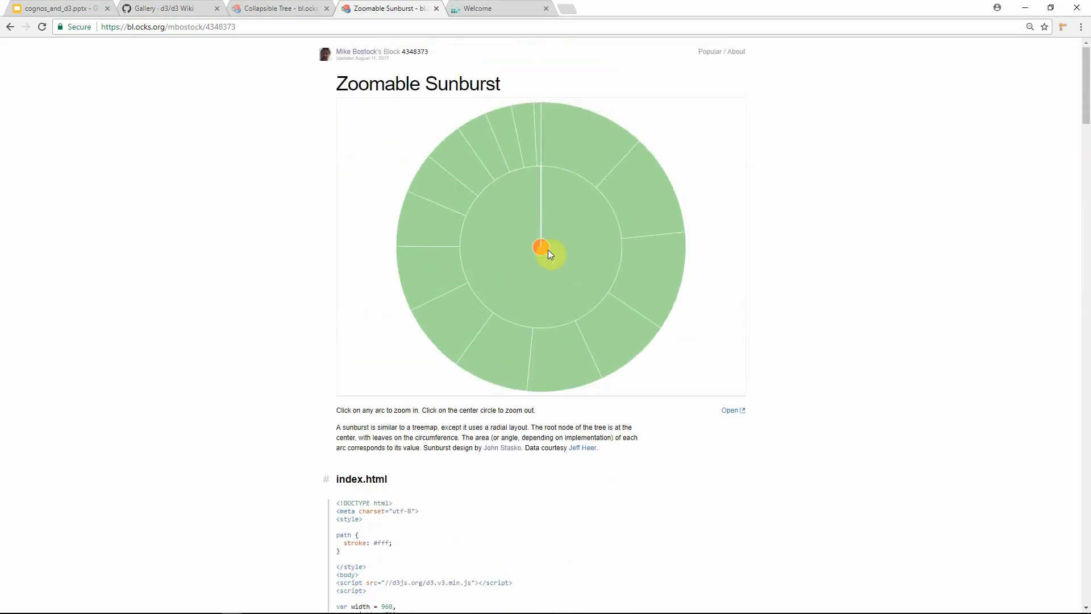
# Step: Zoom the sunburst back out to its full root view
pyautogui.click(542, 250)
pyautogui.click(542, 250)
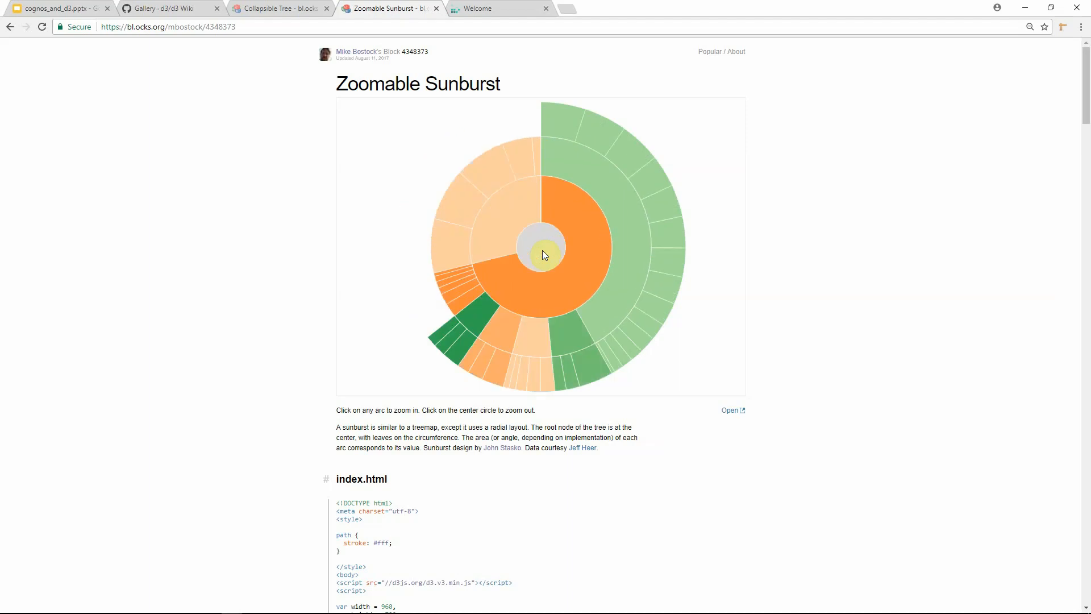
pyautogui.click(542, 250)
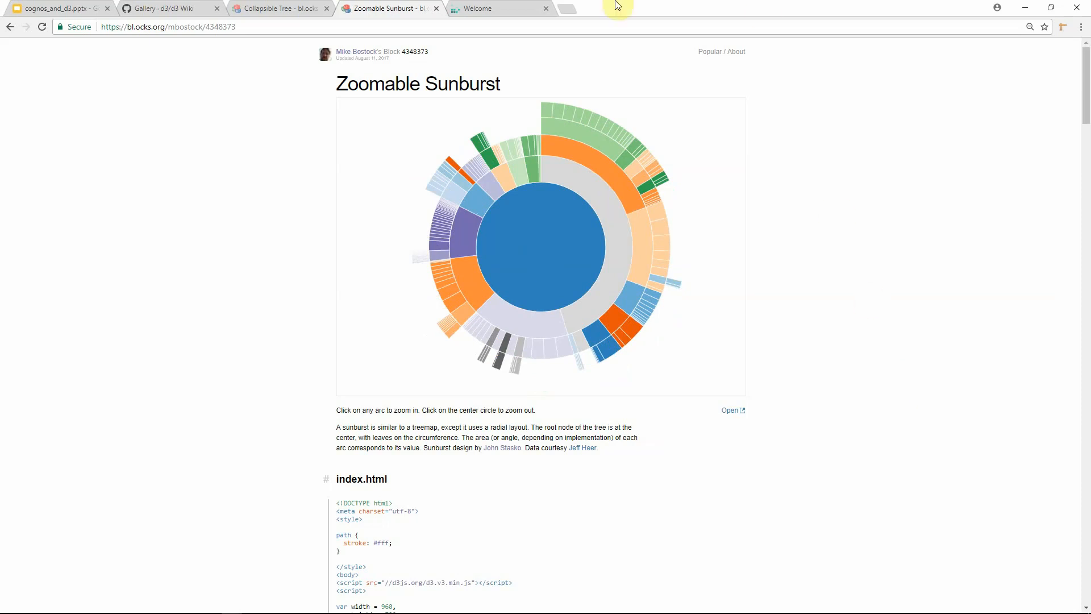
# Step: Open the template report from Team content > My Samples > d3 in Cognos Analytics
pyautogui.click(496, 9)
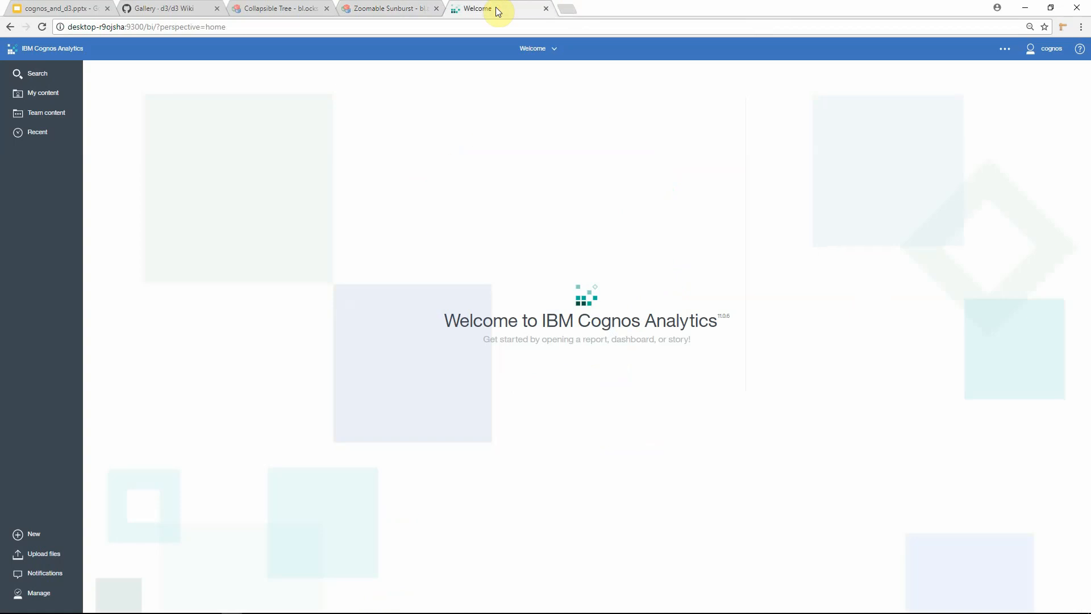
pyautogui.click(45, 114)
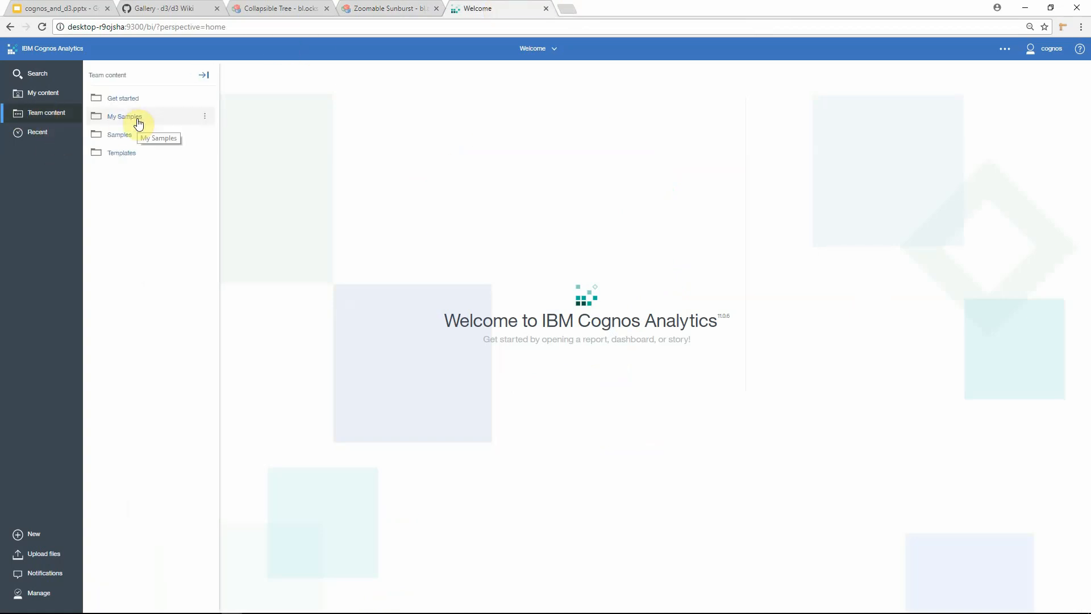
pyautogui.click(137, 120)
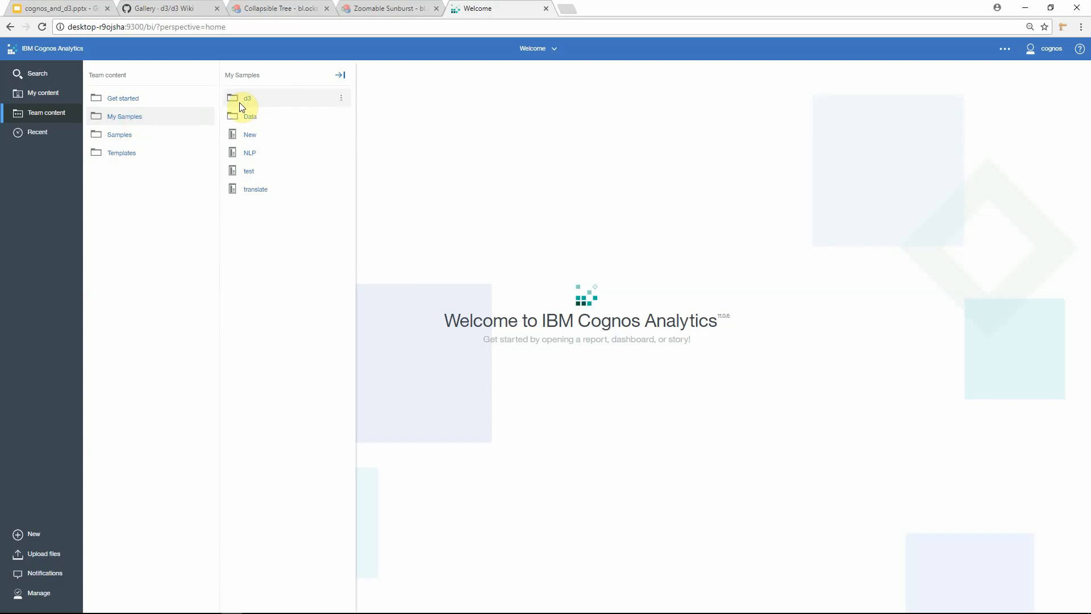
pyautogui.click(247, 100)
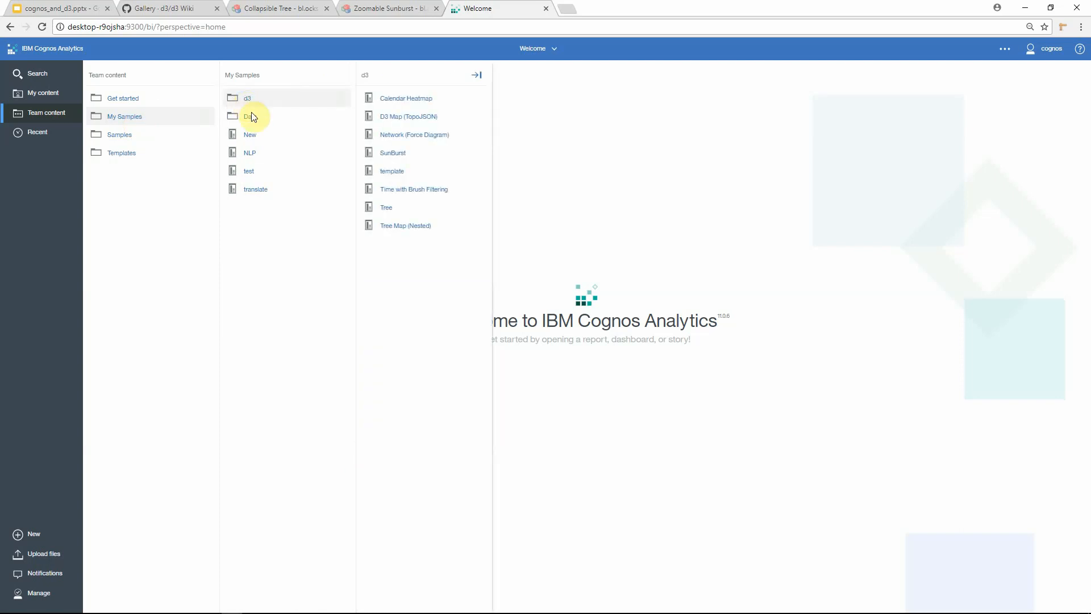
pyautogui.click(392, 178)
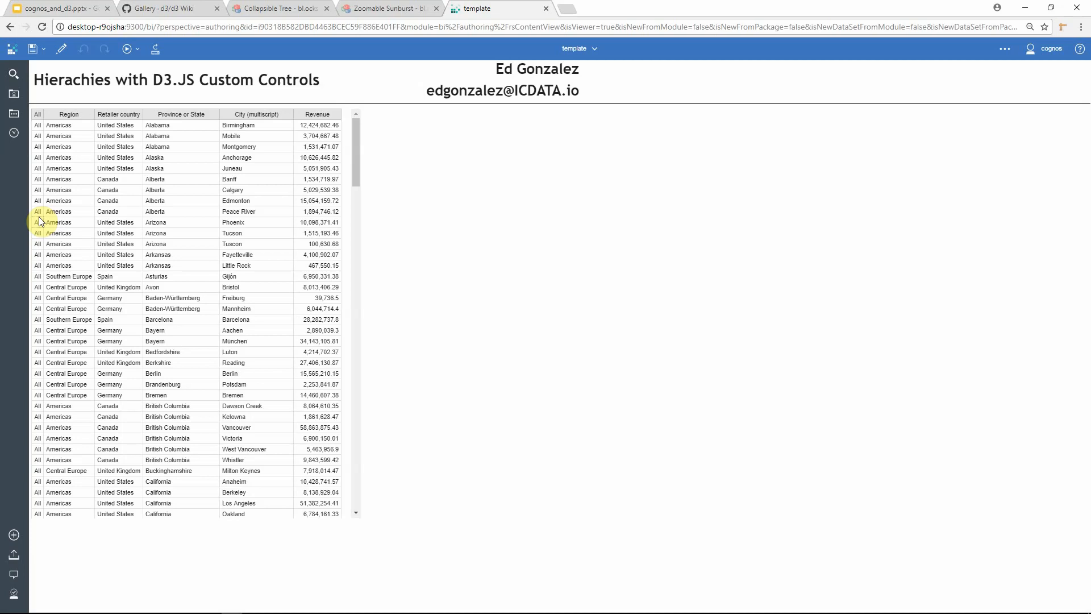
# Step: Switch the template report into edit mode and change to the Page design view
pyautogui.click(61, 55)
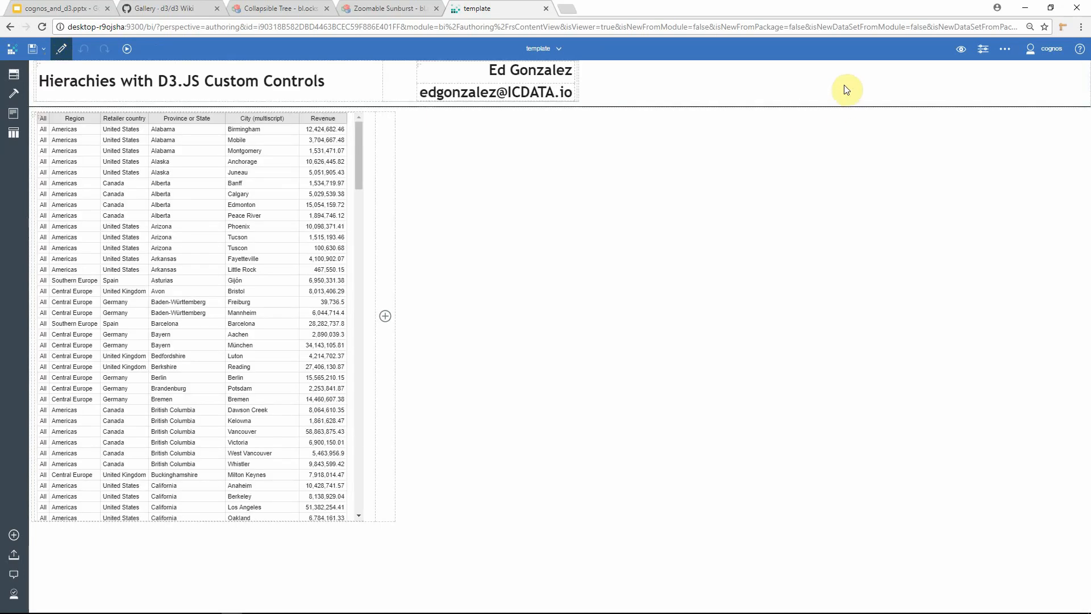
pyautogui.click(961, 49)
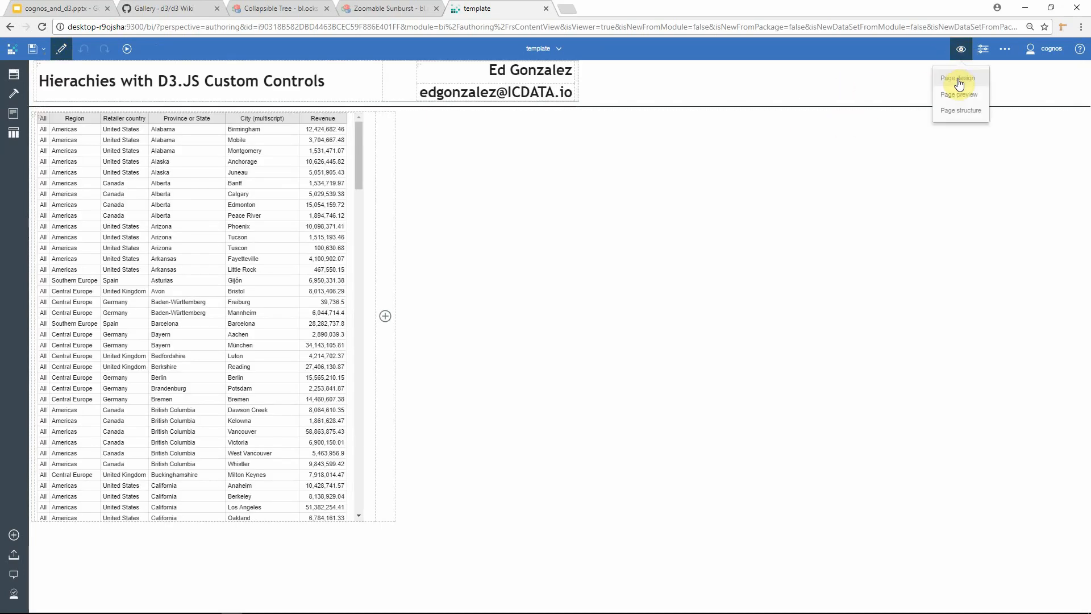
pyautogui.click(959, 83)
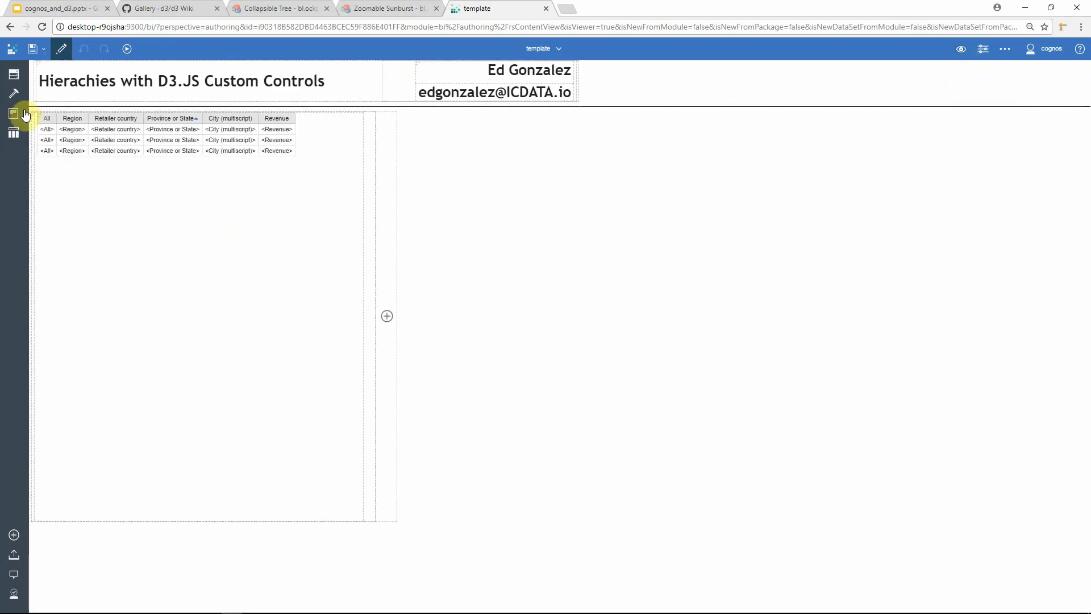
# Step: Insert a Custom control from the Advanced toolbox group into the empty cell beside the list
pyautogui.click(15, 93)
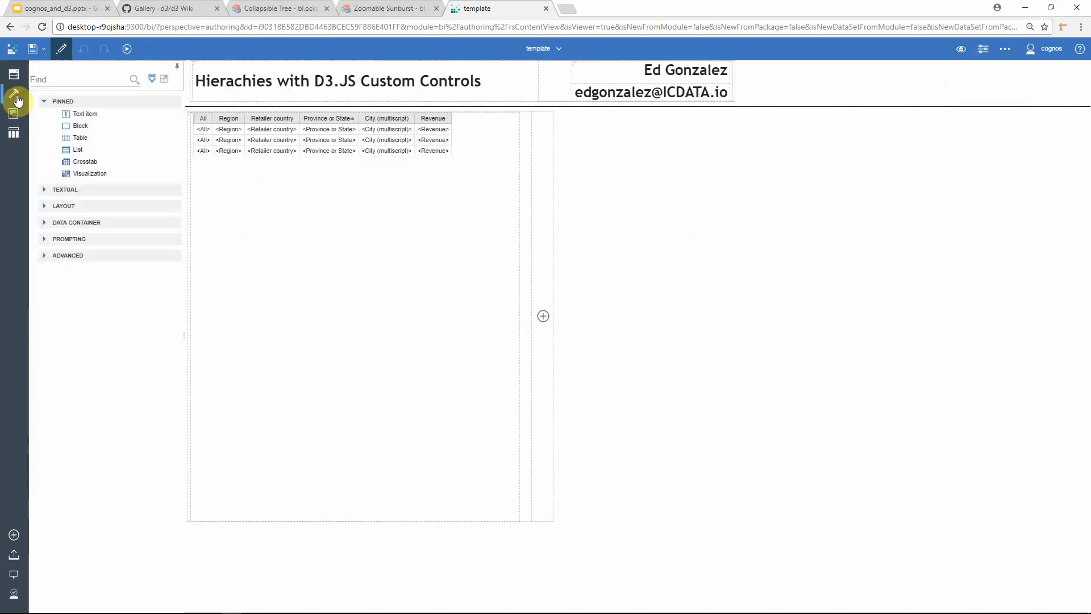
pyautogui.click(42, 255)
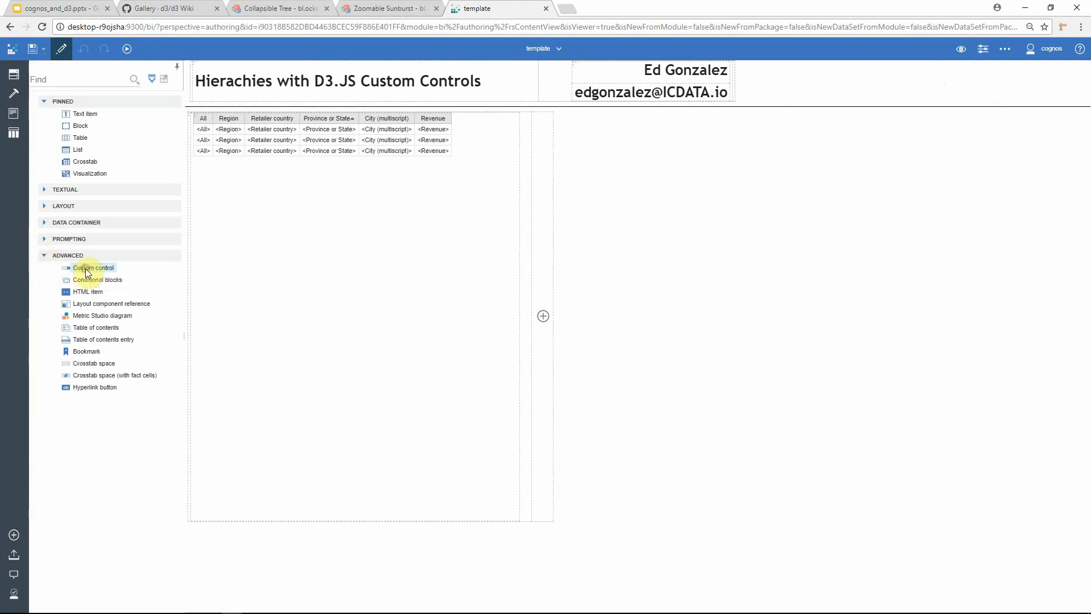
pyautogui.moveTo(85, 268); pyautogui.dragTo(544, 338)
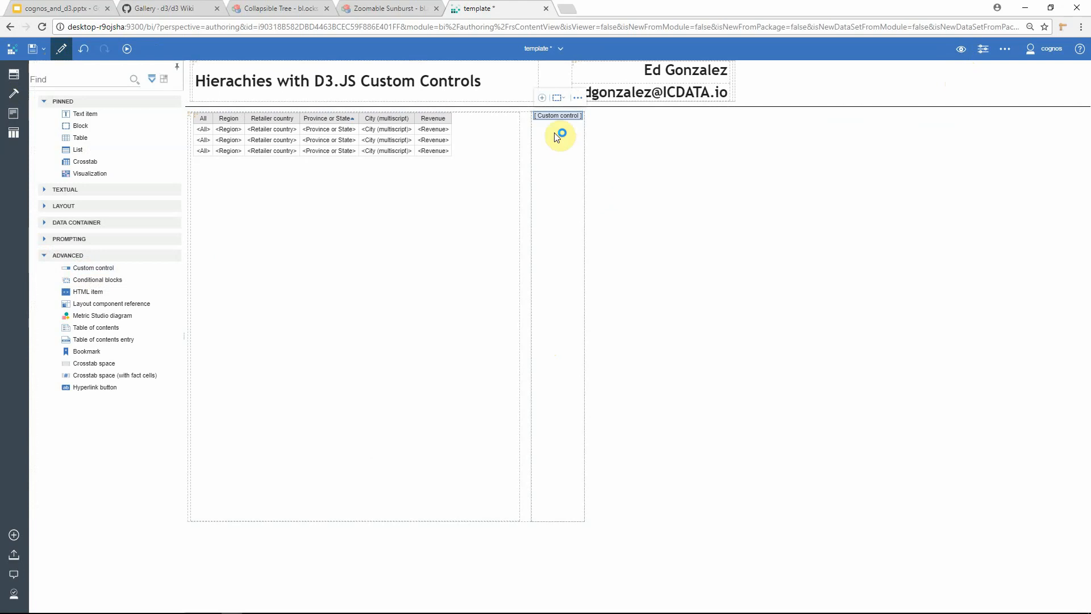
# Step: Set the custom control's UI type to UI with event propagation
pyautogui.click(980, 57)
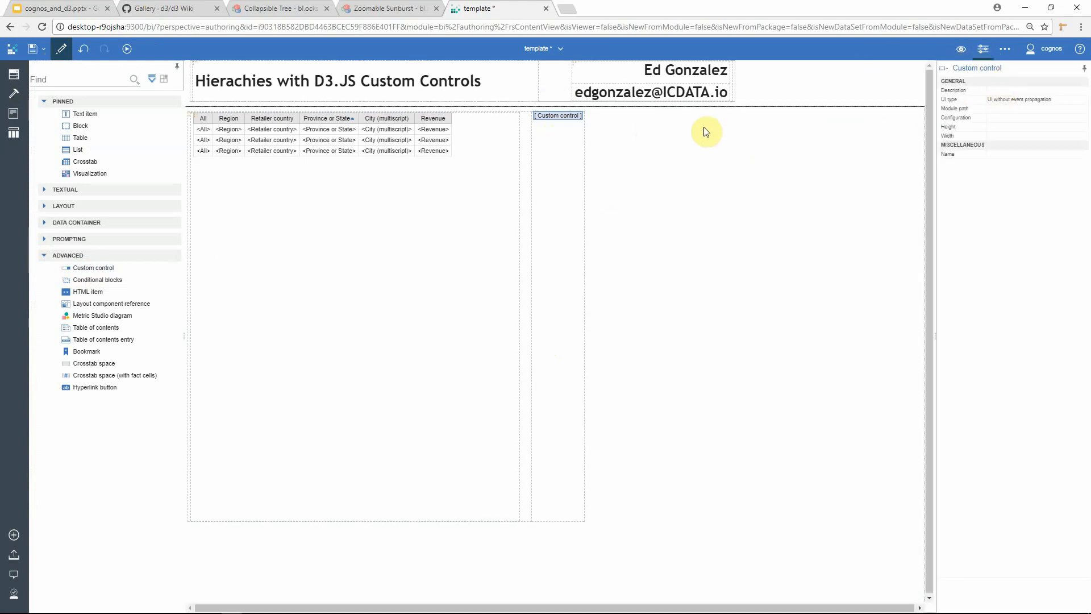
pyautogui.click(1022, 101)
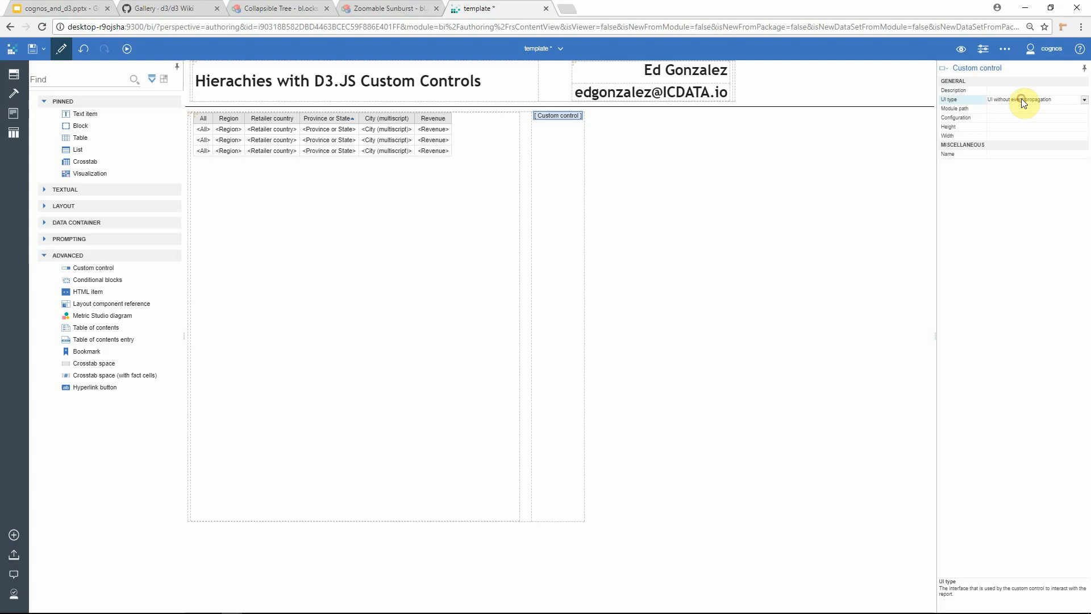
pyautogui.click(1083, 100)
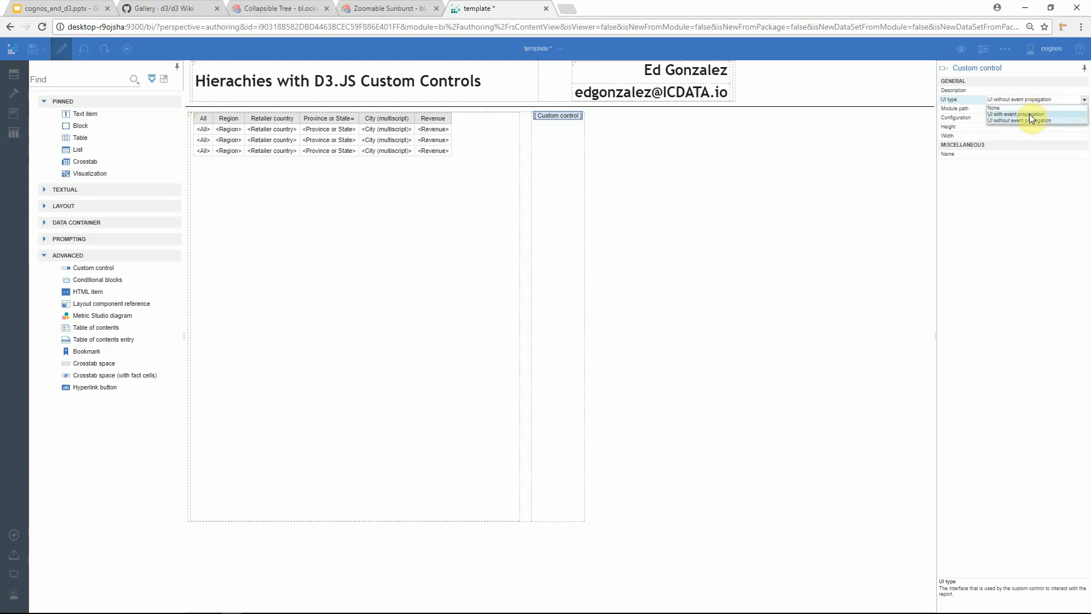
pyautogui.click(1028, 114)
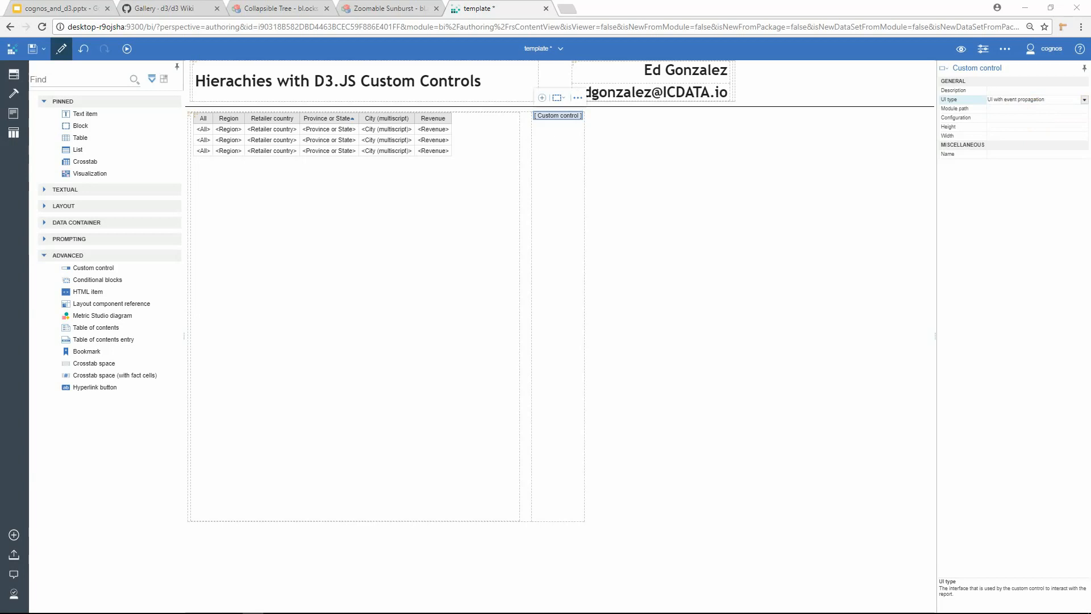
pyautogui.click(1005, 107)
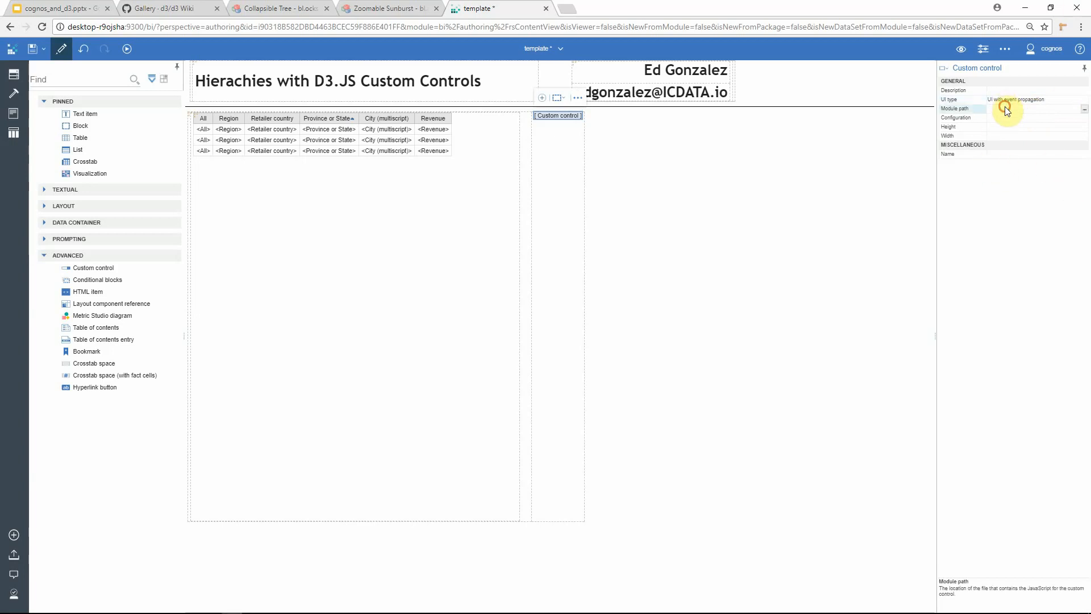
pyautogui.click(1083, 109)
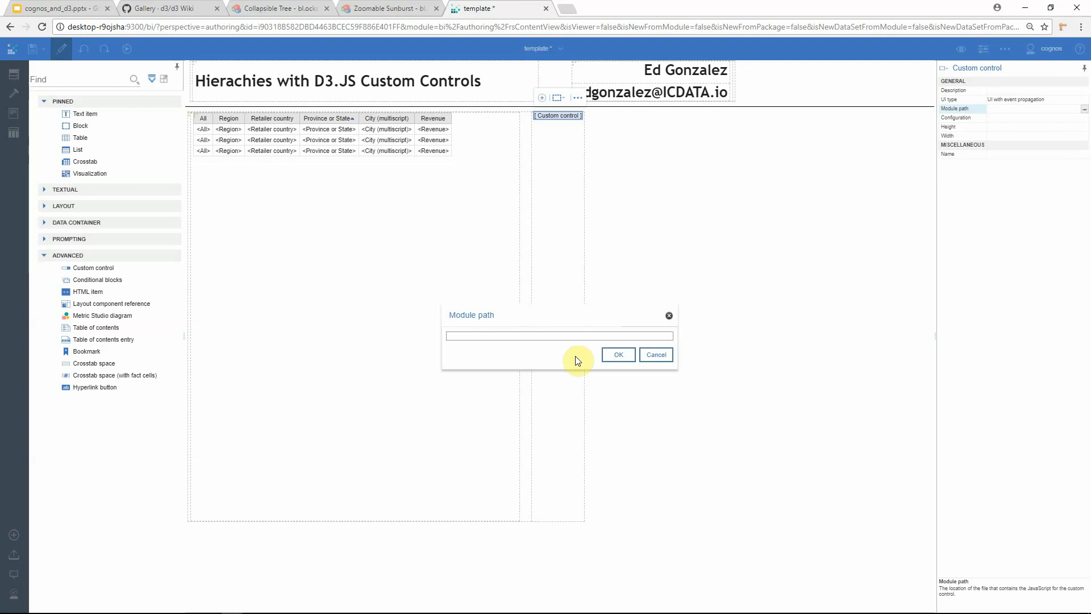
pyautogui.rightClick(567, 339)
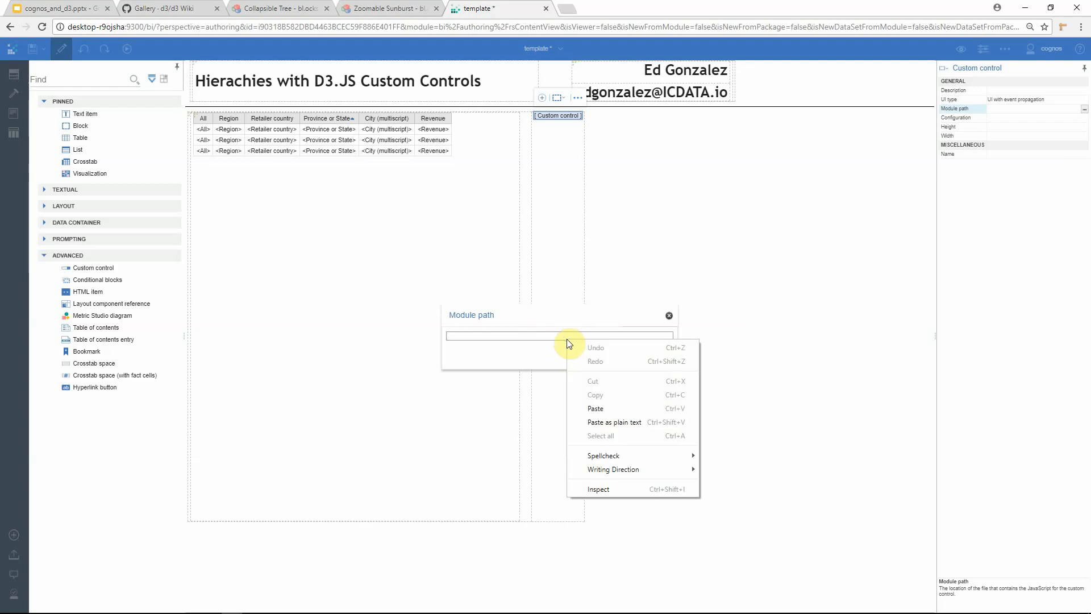
pyautogui.click(593, 409)
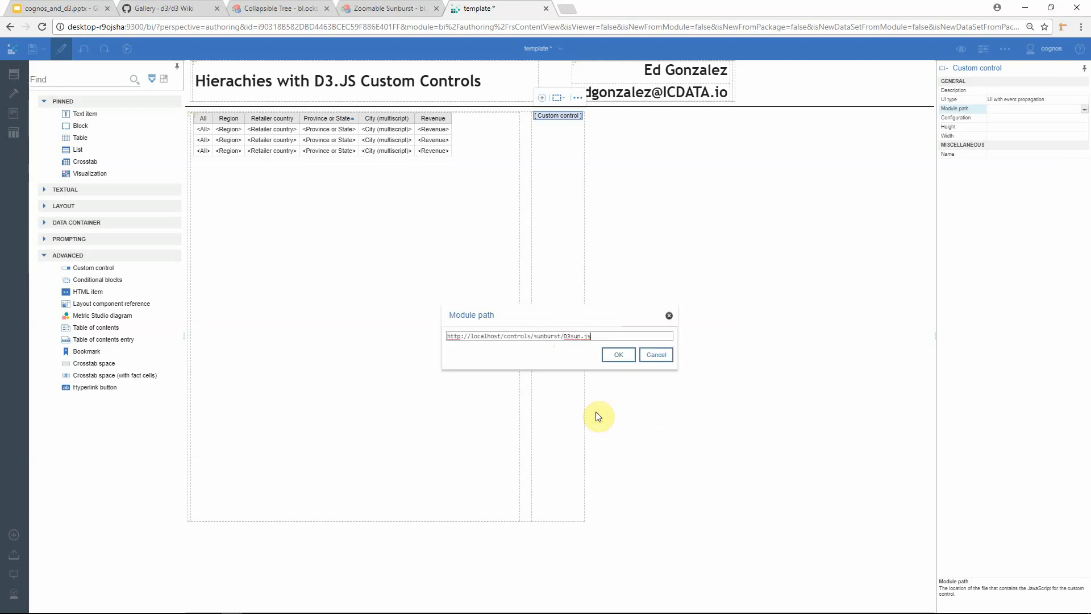
pyautogui.click(617, 355)
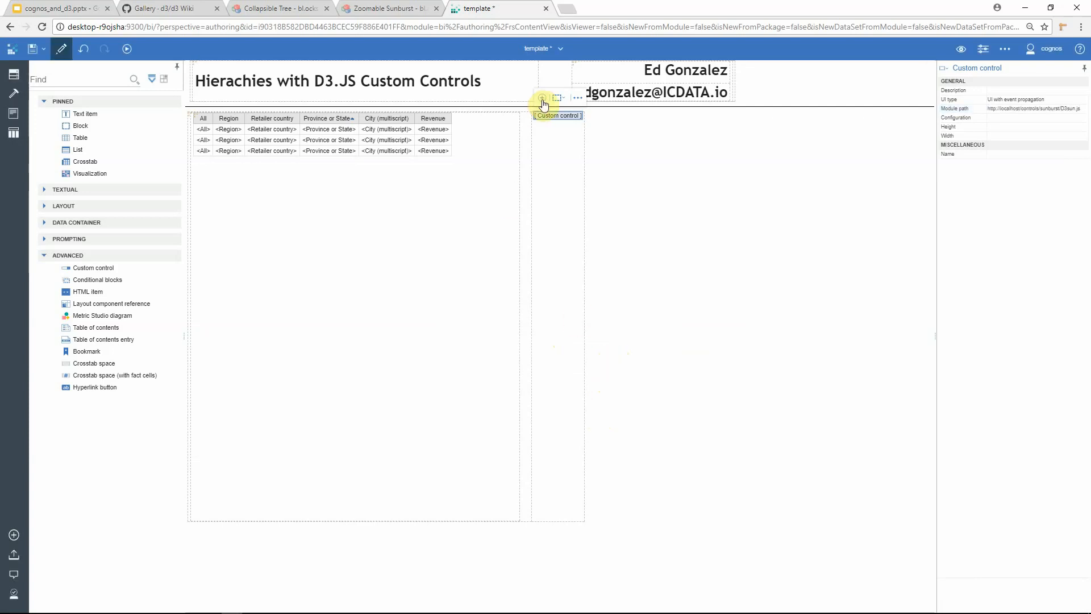
# Step: Add a data set to the custom control and set its query to Query1
pyautogui.click(542, 99)
pyautogui.click(512, 118)
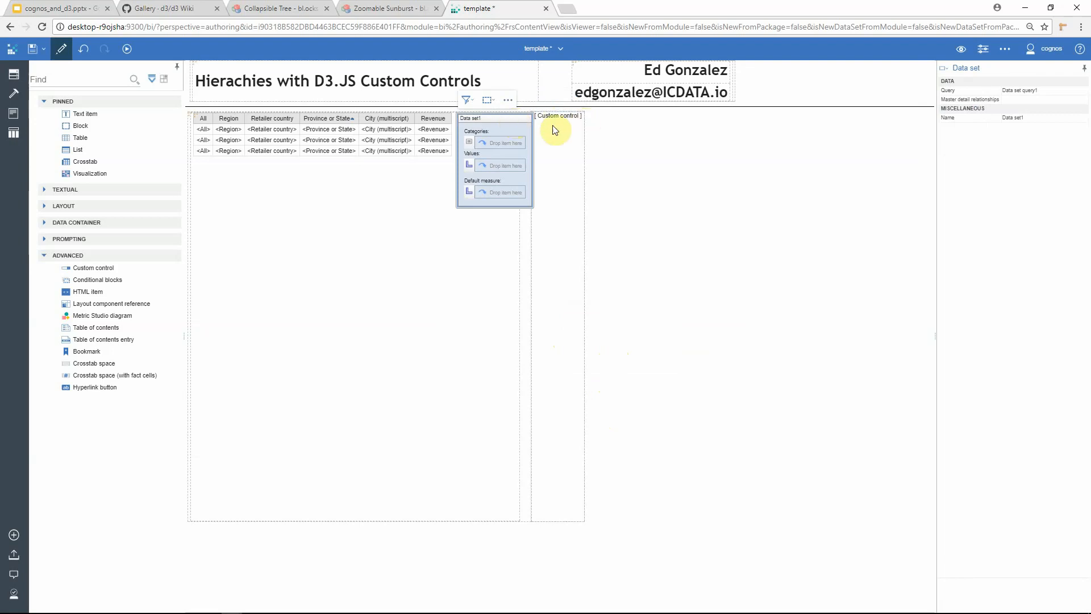
pyautogui.click(1021, 91)
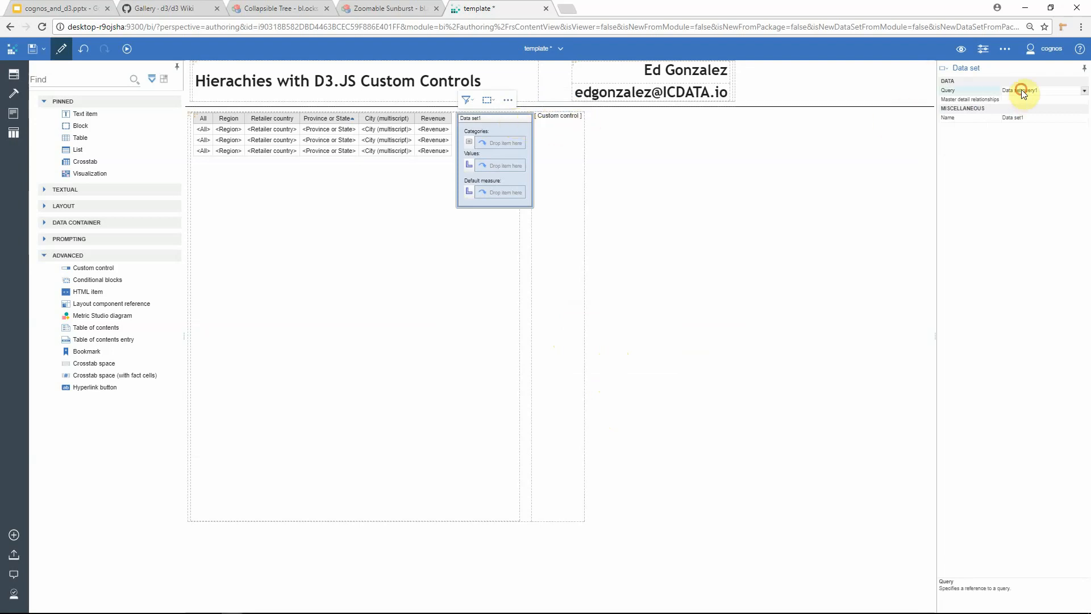
pyautogui.click(1085, 93)
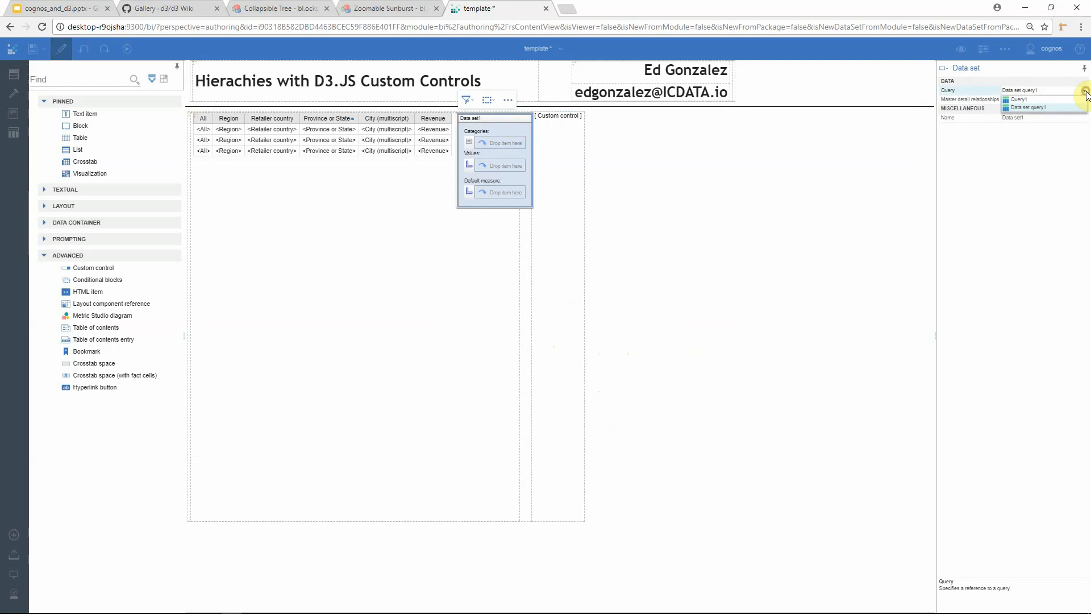
pyautogui.click(1034, 104)
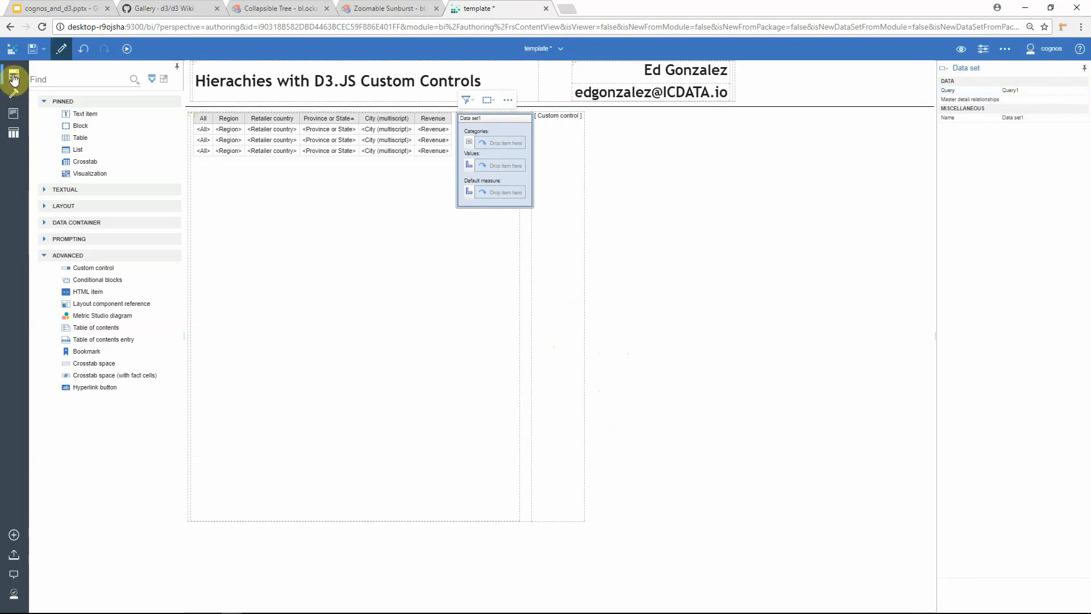
# Step: Add All, Region, Retailer country, Province or State and City as data set categories, and Revenue as its value
pyautogui.click(14, 74)
pyautogui.click(80, 77)
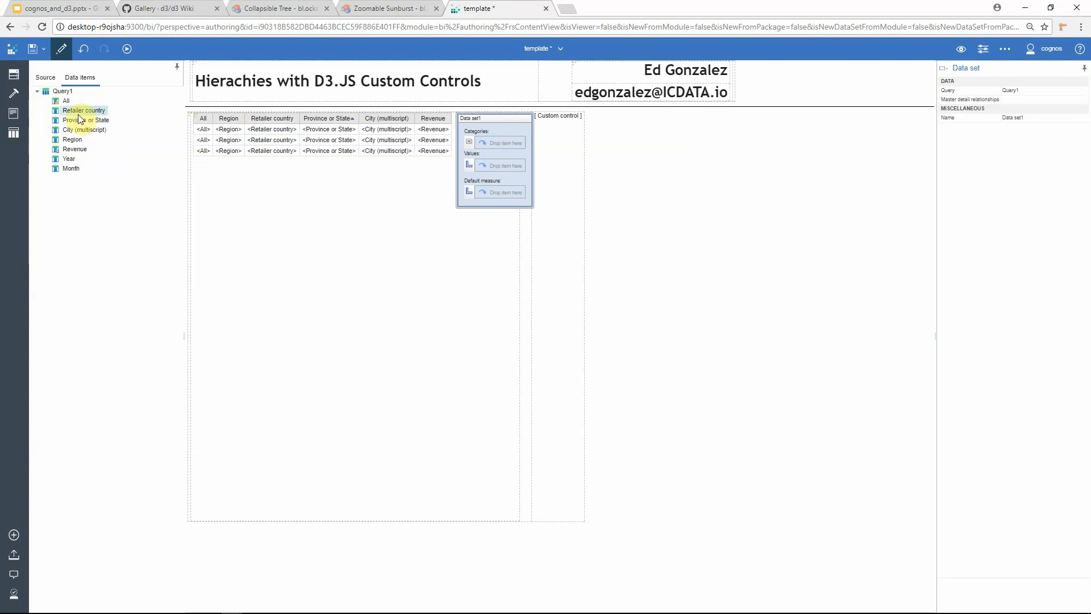
pyautogui.moveTo(66, 101); pyautogui.dragTo(500, 143)
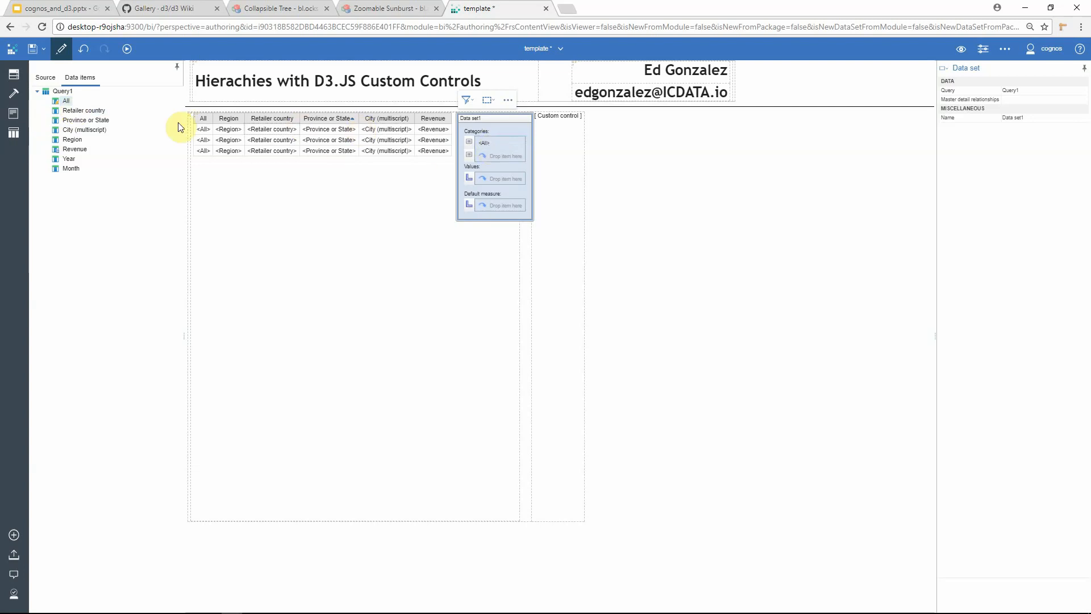
pyautogui.moveTo(73, 139); pyautogui.dragTo(488, 159)
pyautogui.moveTo(95, 116); pyautogui.dragTo(492, 181)
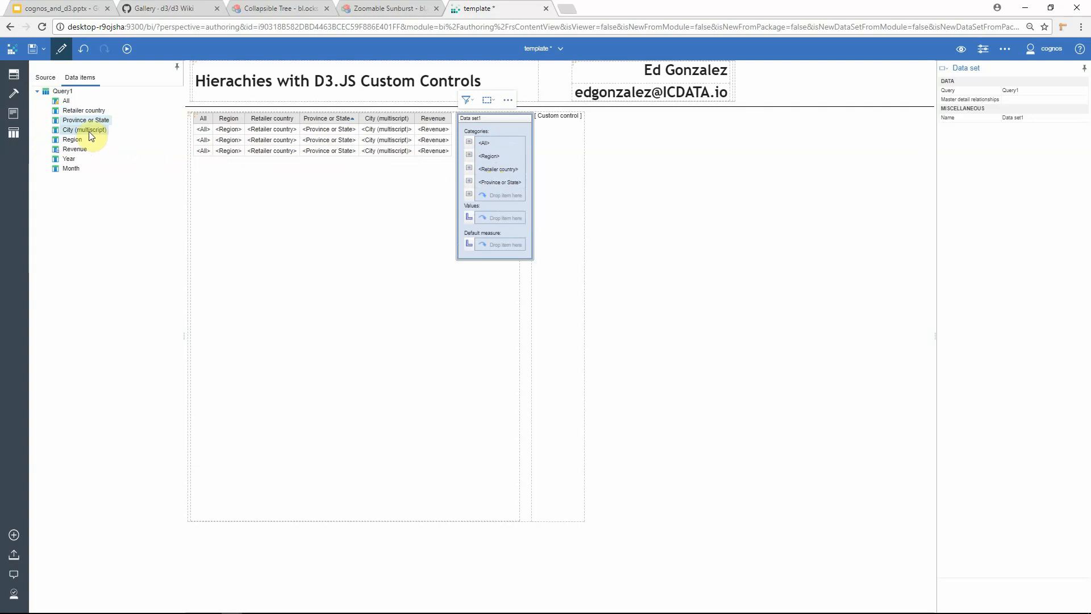
pyautogui.moveTo(86, 130); pyautogui.dragTo(487, 193)
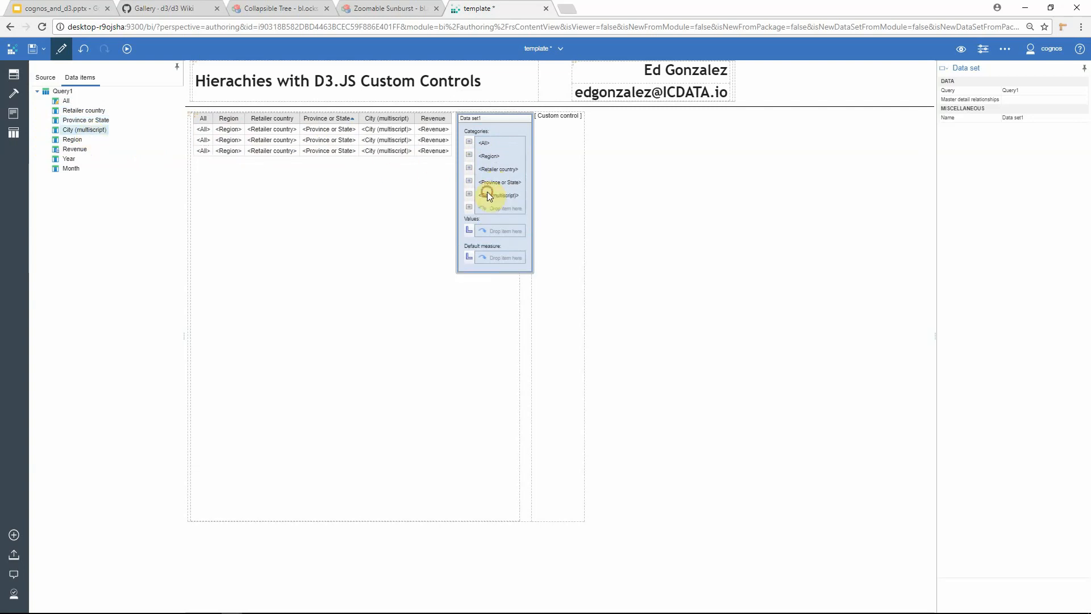
pyautogui.moveTo(75, 151); pyautogui.dragTo(501, 231)
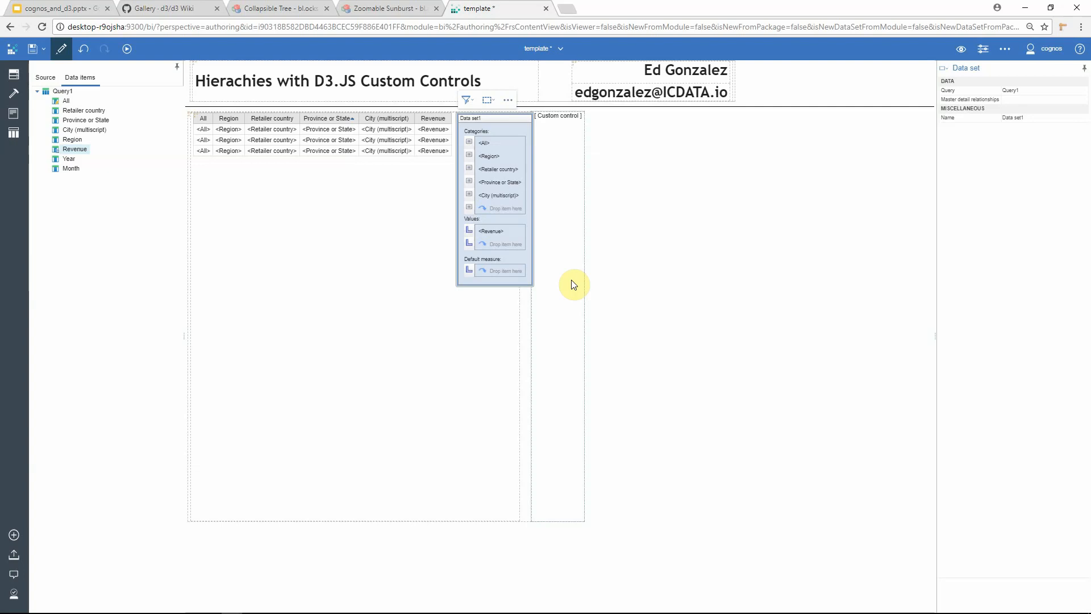
# Step: Select the custom control and leave edit mode to run the report with the sunburst
pyautogui.click(558, 116)
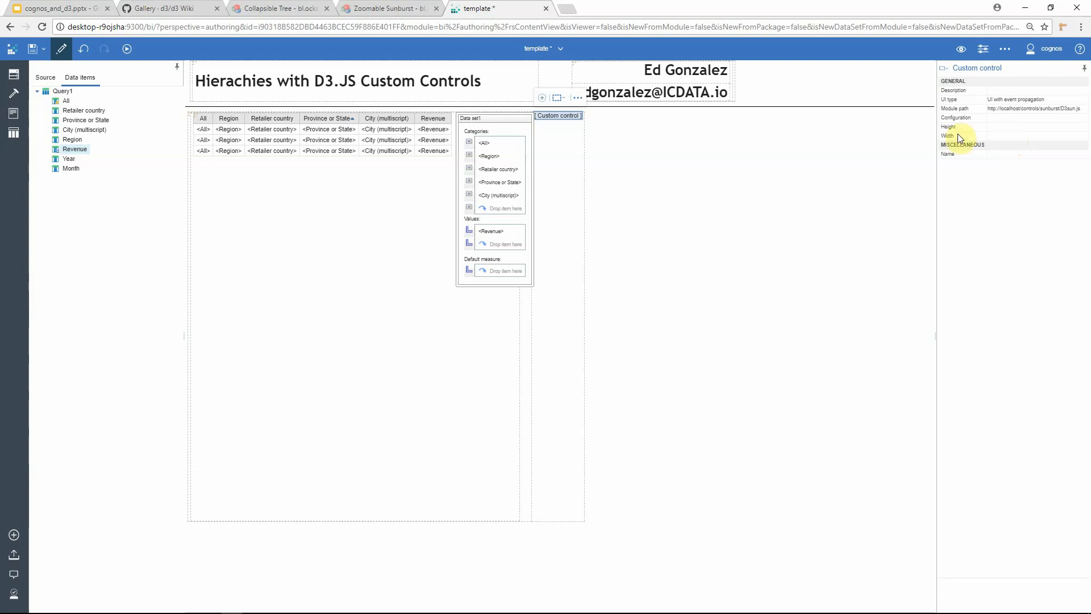
pyautogui.click(61, 53)
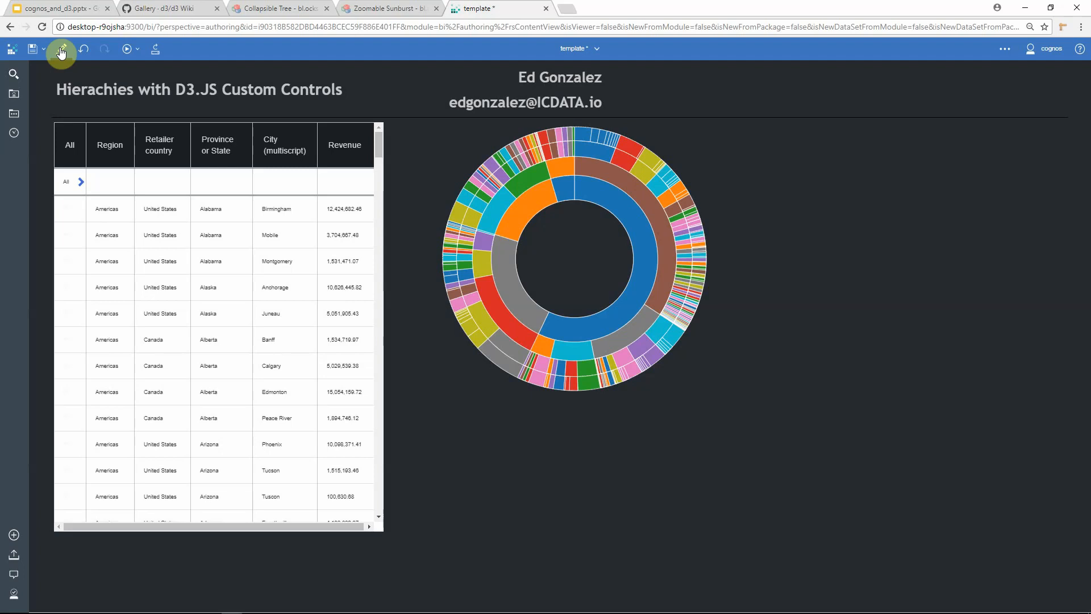
# Step: Compare with the Zoomable Sunburst example tab and return to the report tab
pyautogui.click(380, 10)
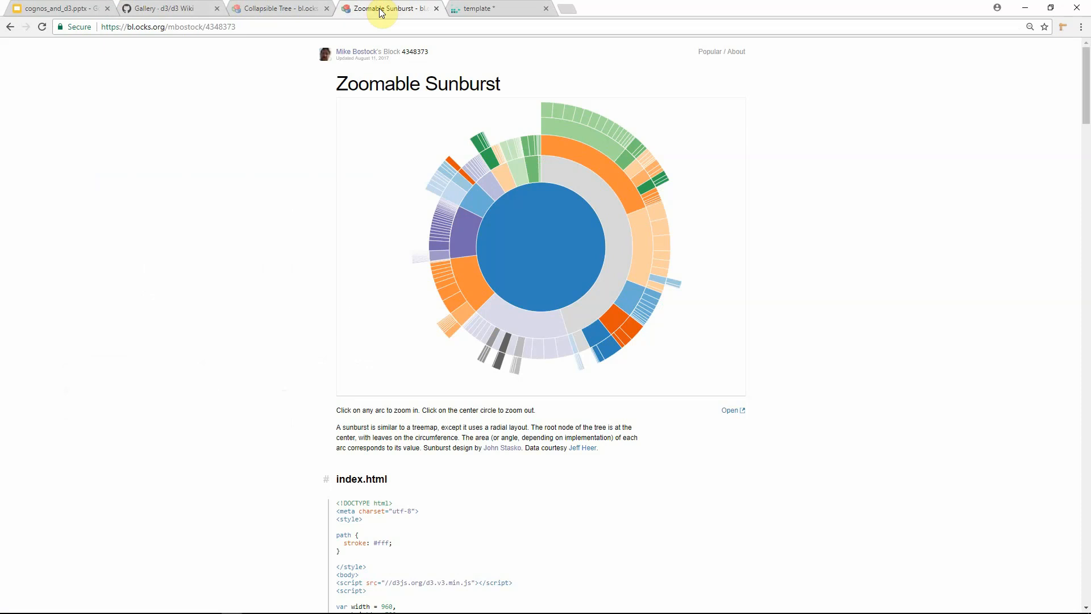
pyautogui.click(489, 11)
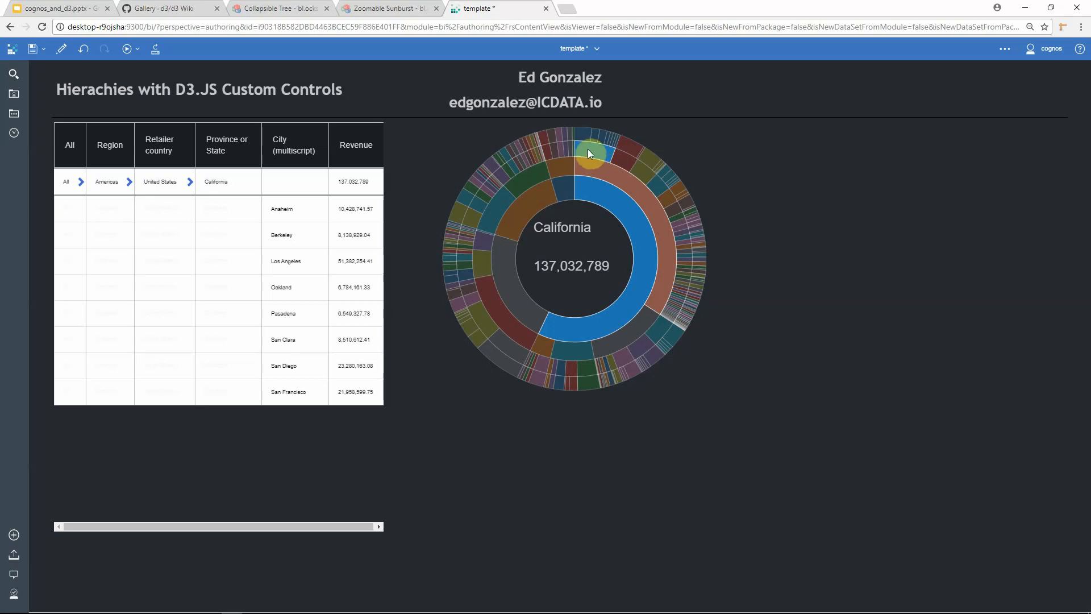
# Step: Select the California and then the San Diego arcs in the sunburst to filter the list
pyautogui.click(588, 148)
pyautogui.click(595, 137)
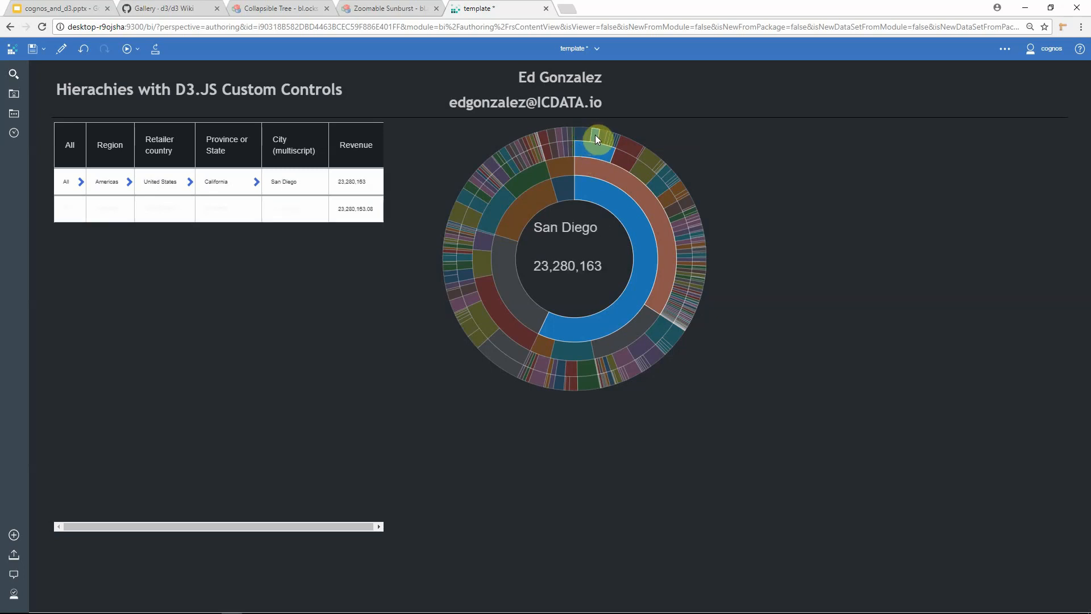
pyautogui.click(602, 136)
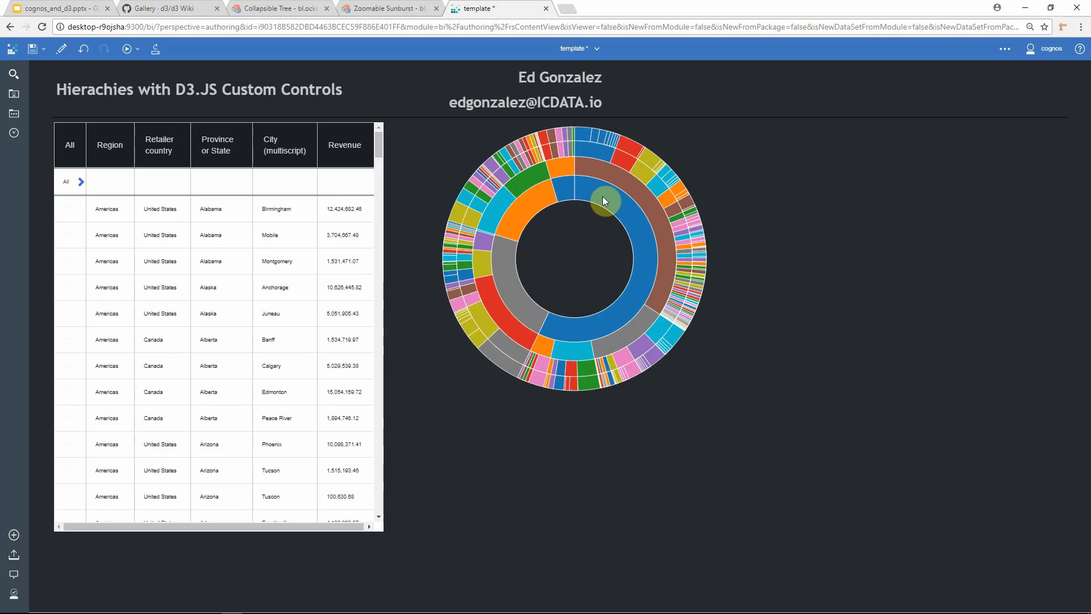
# Step: Drill into United States and then California in the sunburst control
pyautogui.click(602, 196)
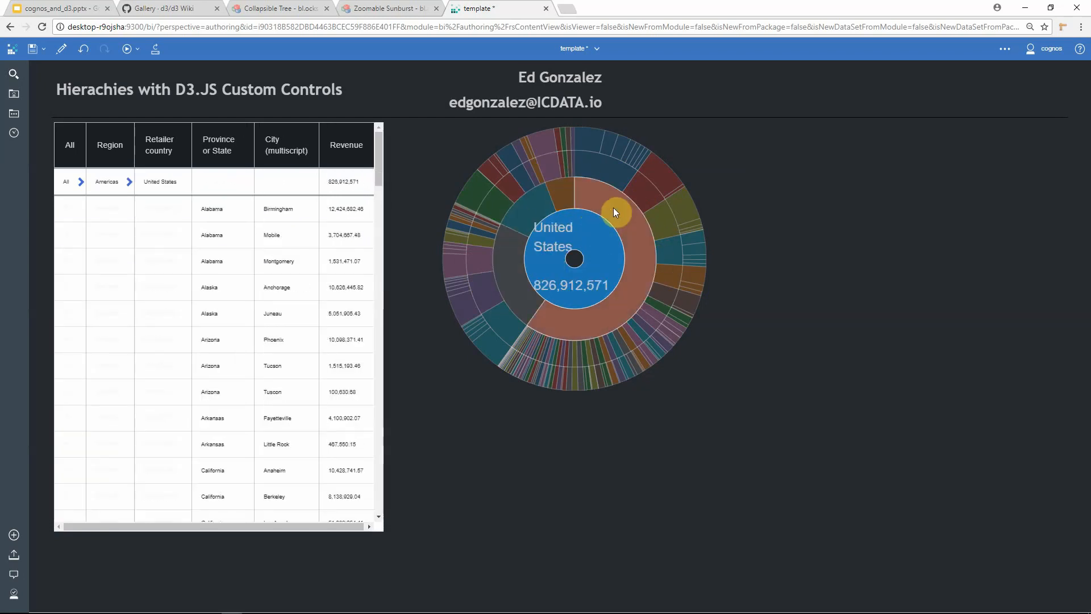
pyautogui.click(613, 208)
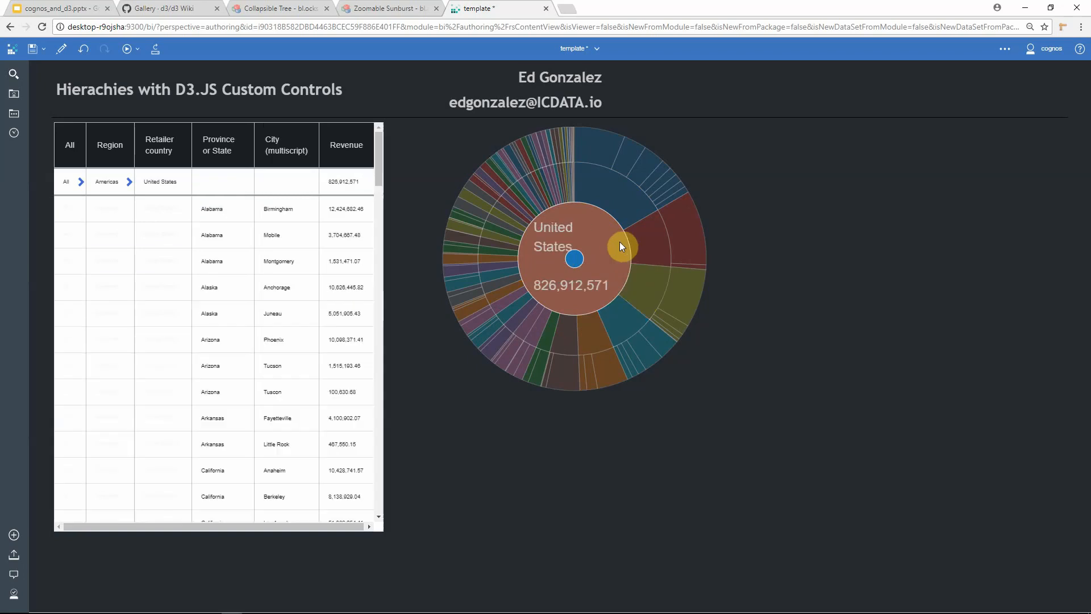
pyautogui.click(595, 187)
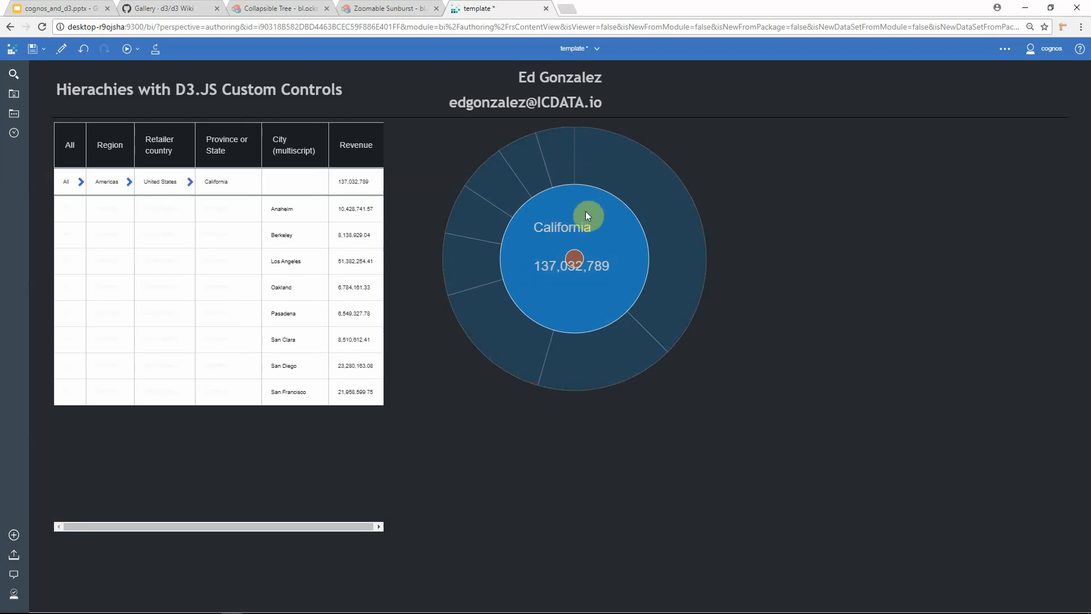
# Step: Select Oakland in the sunburst, then zoom back out to the United States level
pyautogui.click(586, 170)
pyautogui.click(613, 196)
pyautogui.click(629, 194)
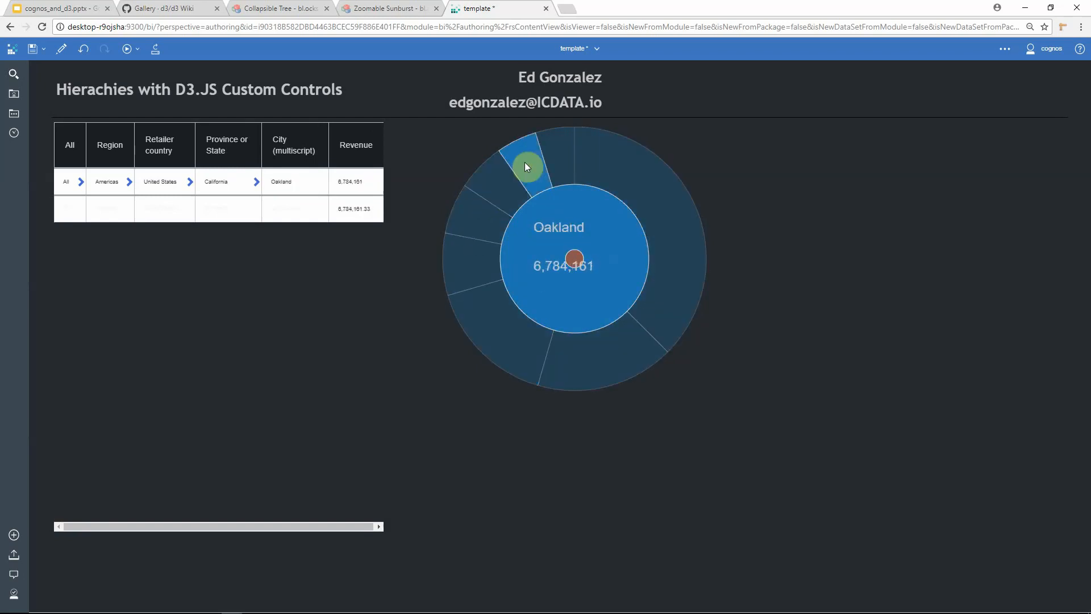
pyautogui.click(623, 261)
pyautogui.click(570, 257)
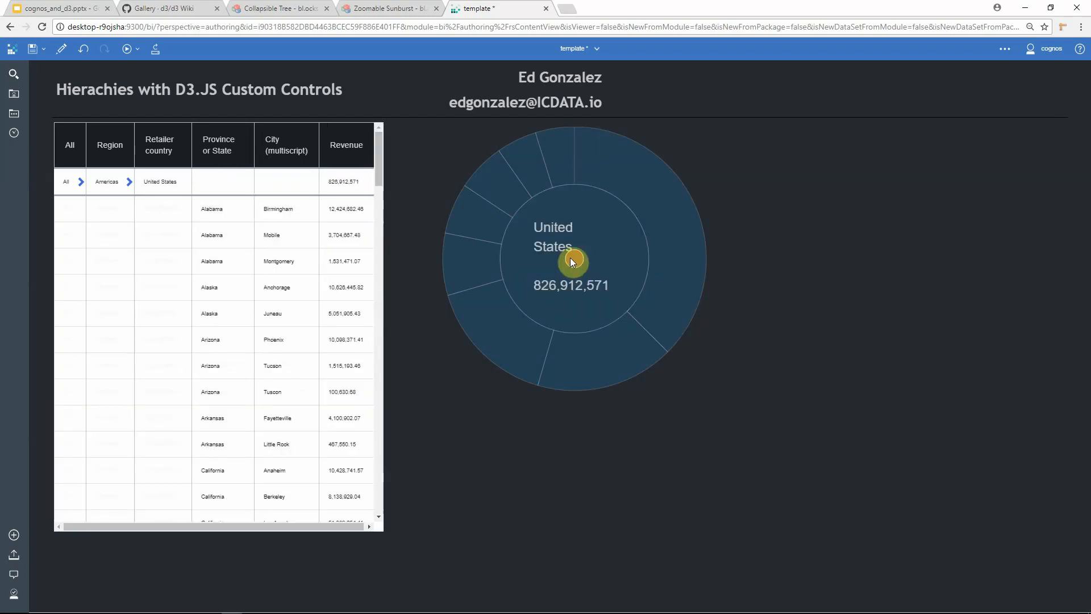
# Step: Zoom the sunburst control back out to its top level
pyautogui.click(574, 258)
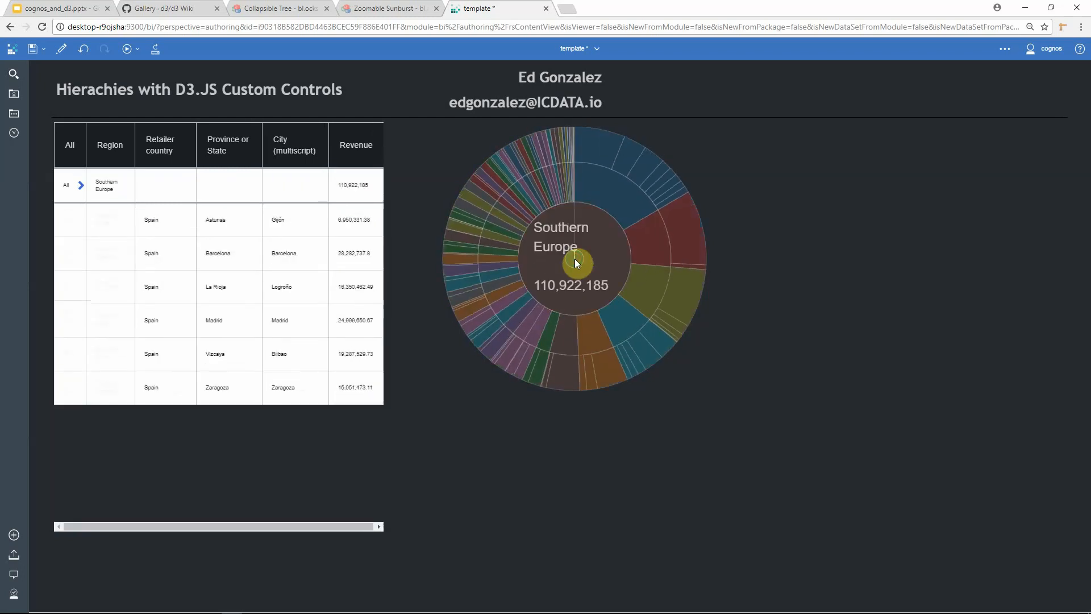
pyautogui.click(575, 258)
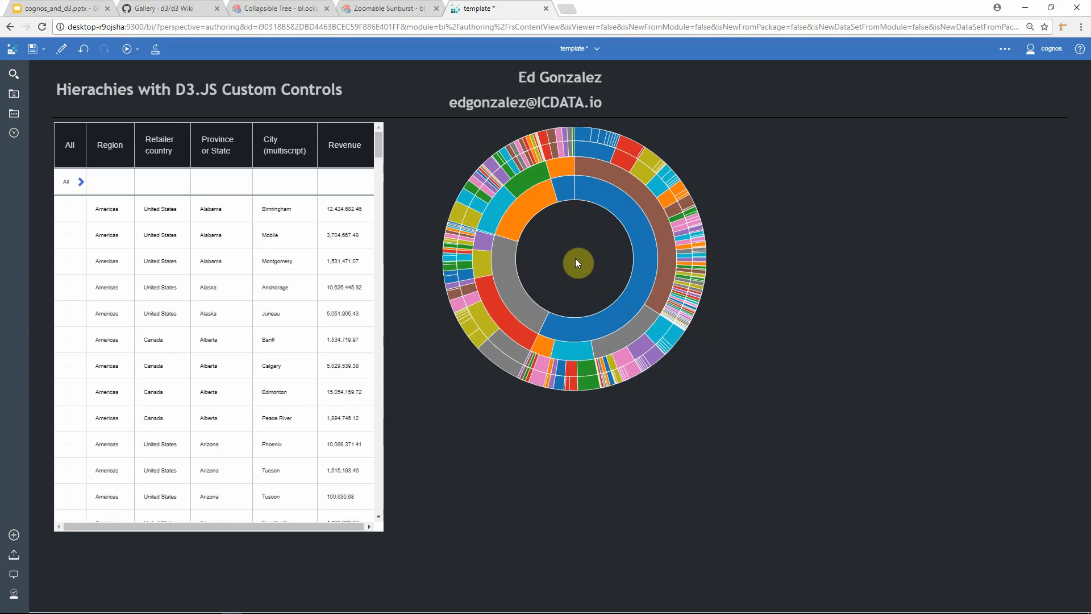
# Step: Close the template report without saving the unsaved work
pyautogui.click(598, 51)
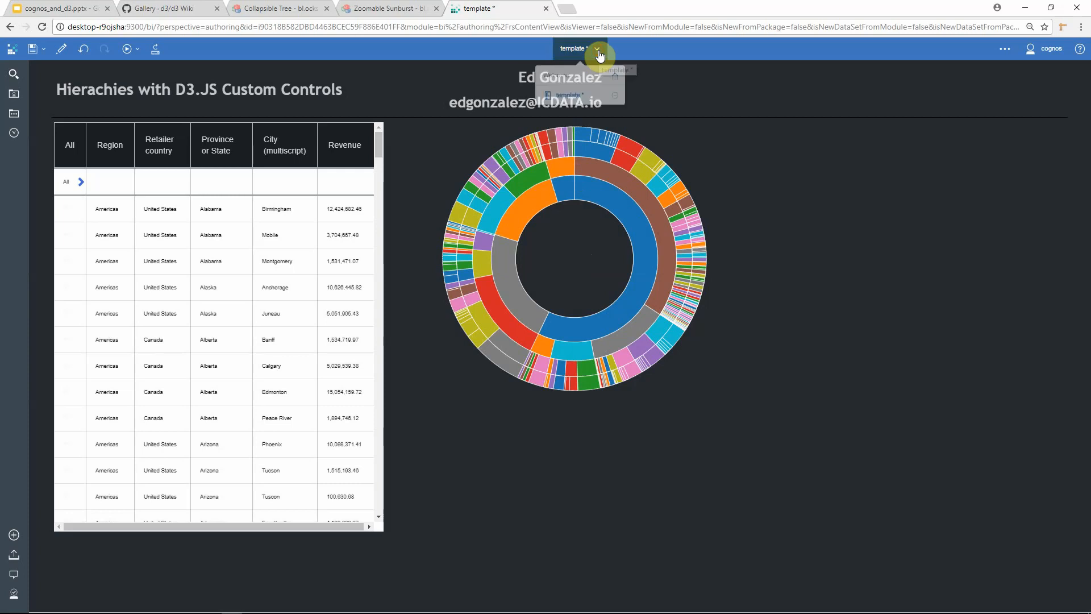
pyautogui.click(615, 96)
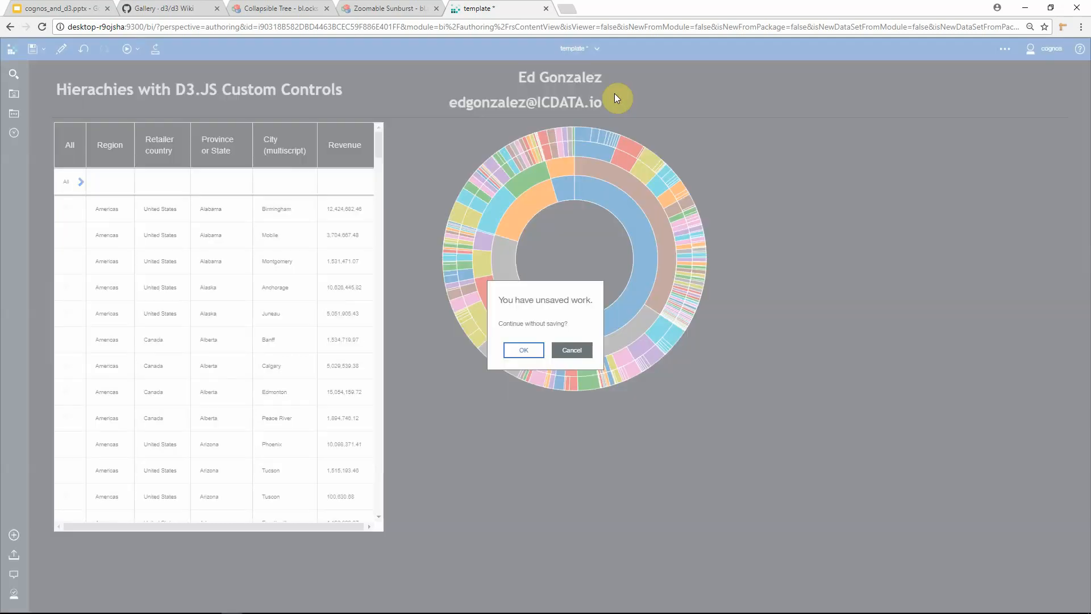
pyautogui.click(522, 349)
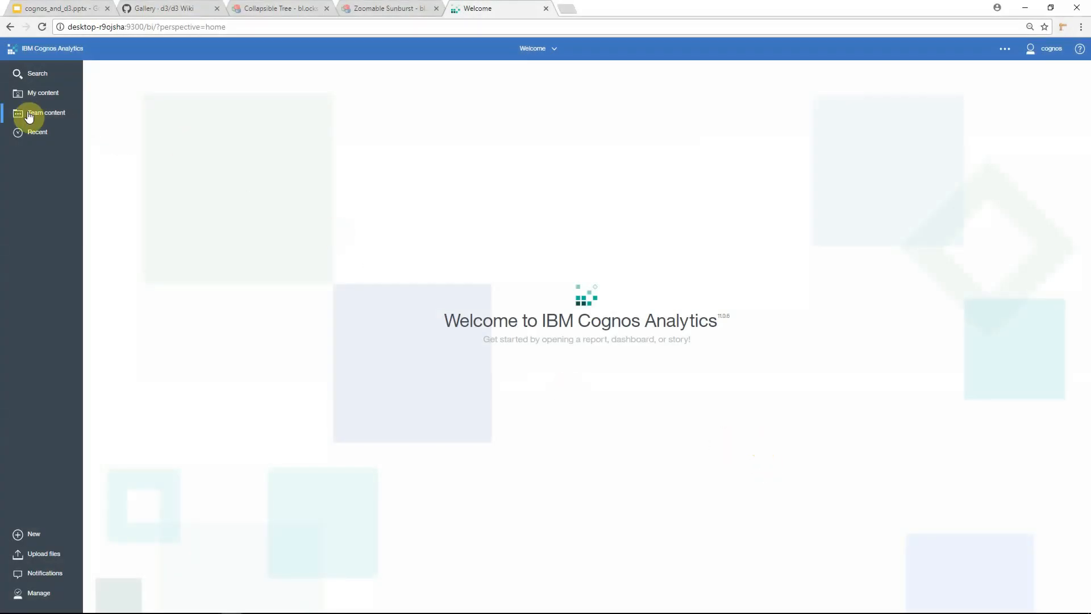
# Step: Open the template report from the d3 folder under Team content's My Samples
pyautogui.click(45, 116)
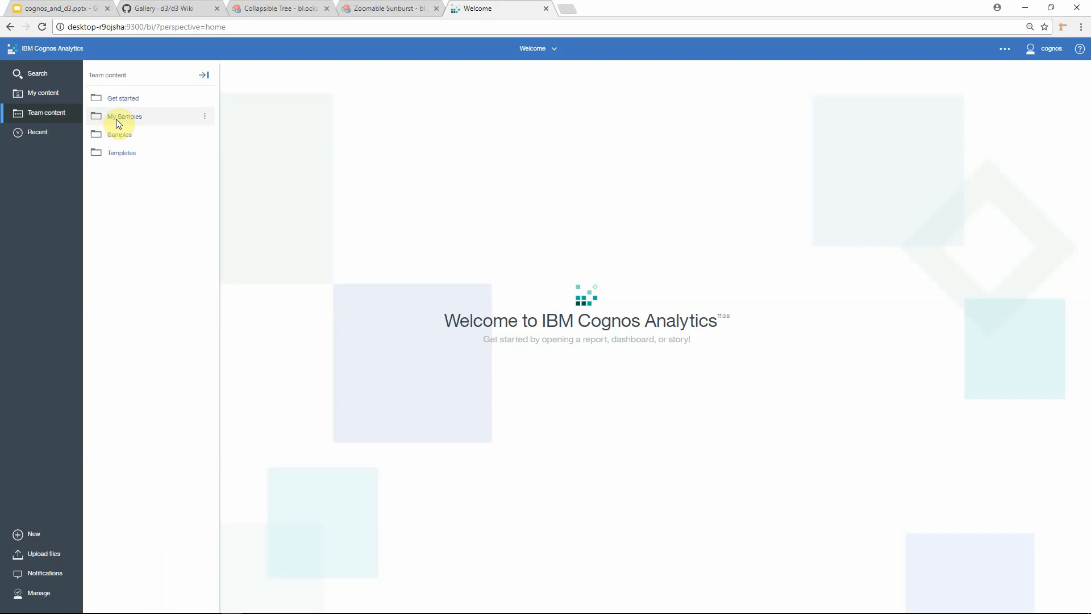
pyautogui.click(117, 122)
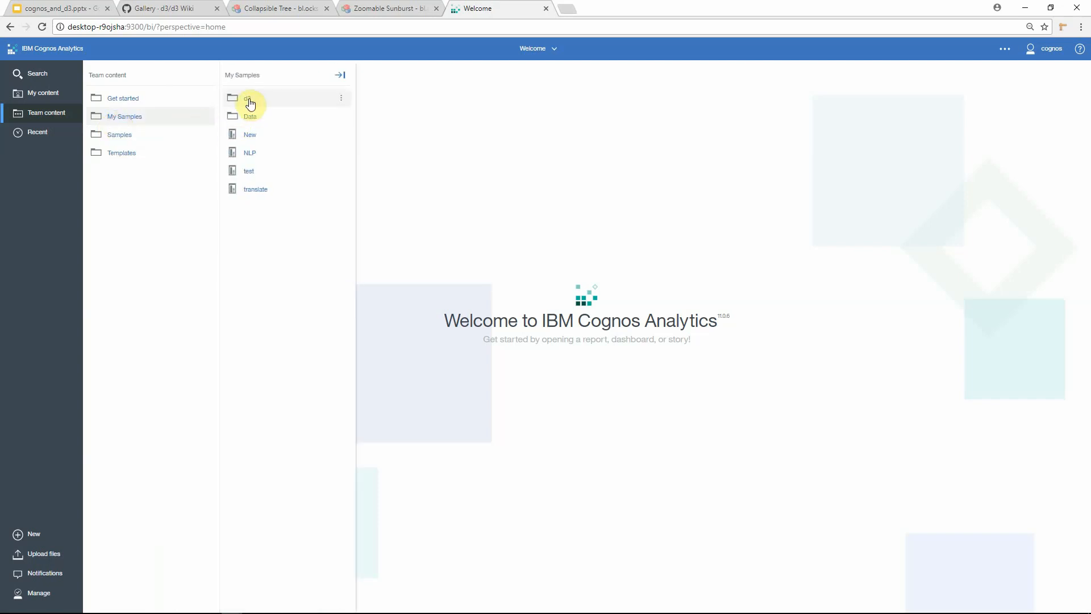
pyautogui.click(249, 100)
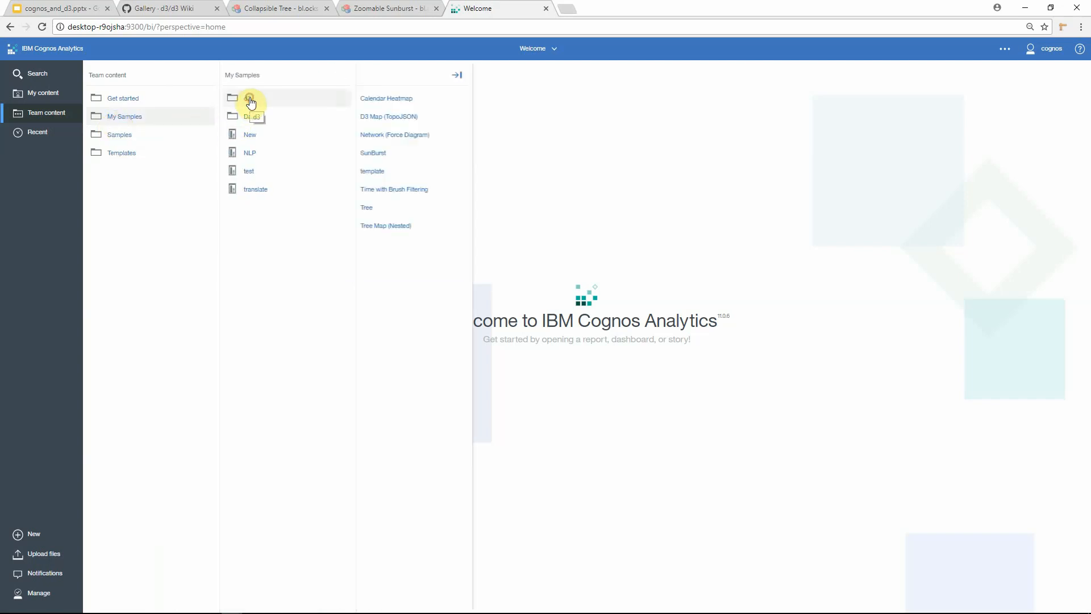
pyautogui.click(394, 172)
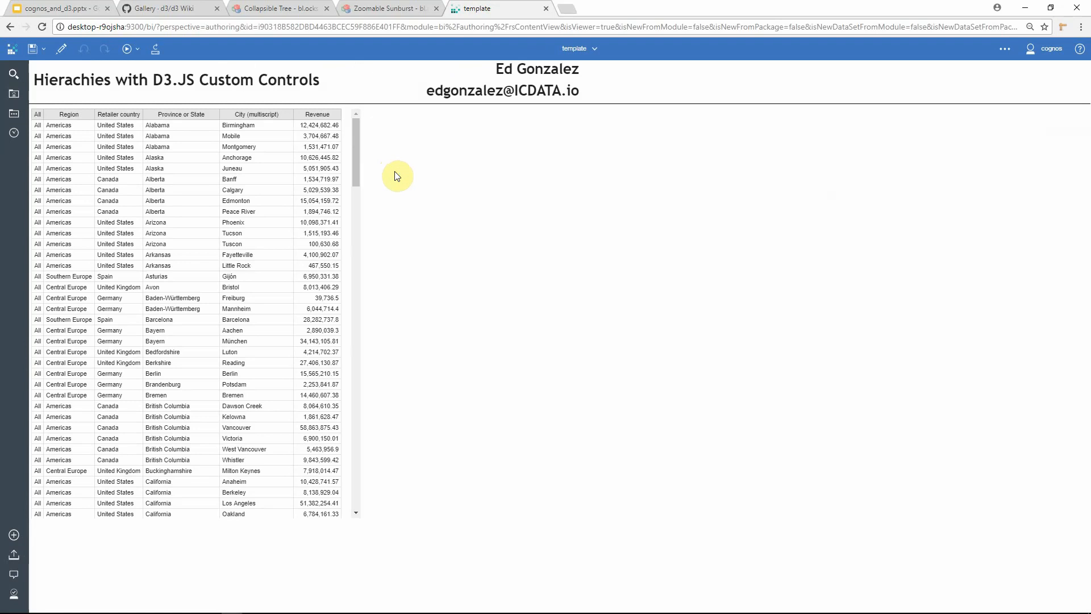
# Step: Switch the report into editing mode in page design view and open the toolbox
pyautogui.click(66, 50)
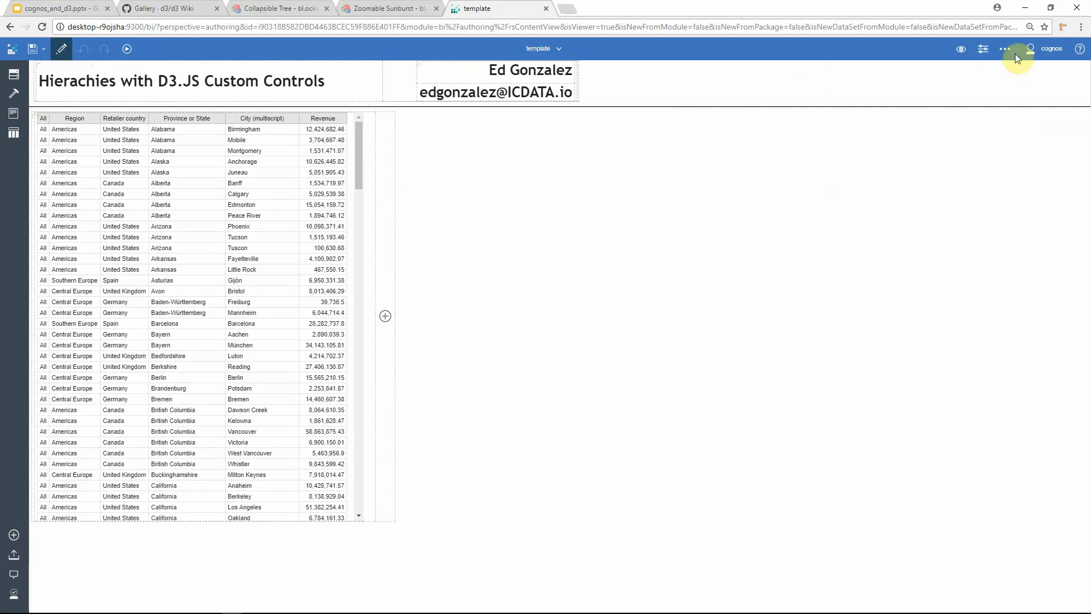
pyautogui.click(968, 54)
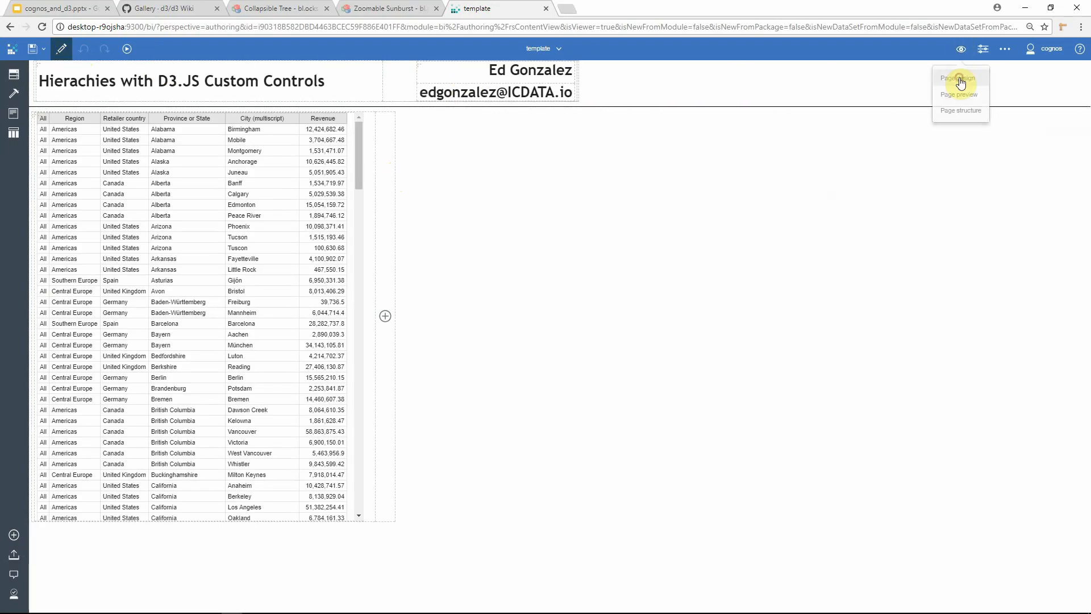
pyautogui.click(955, 85)
pyautogui.click(14, 93)
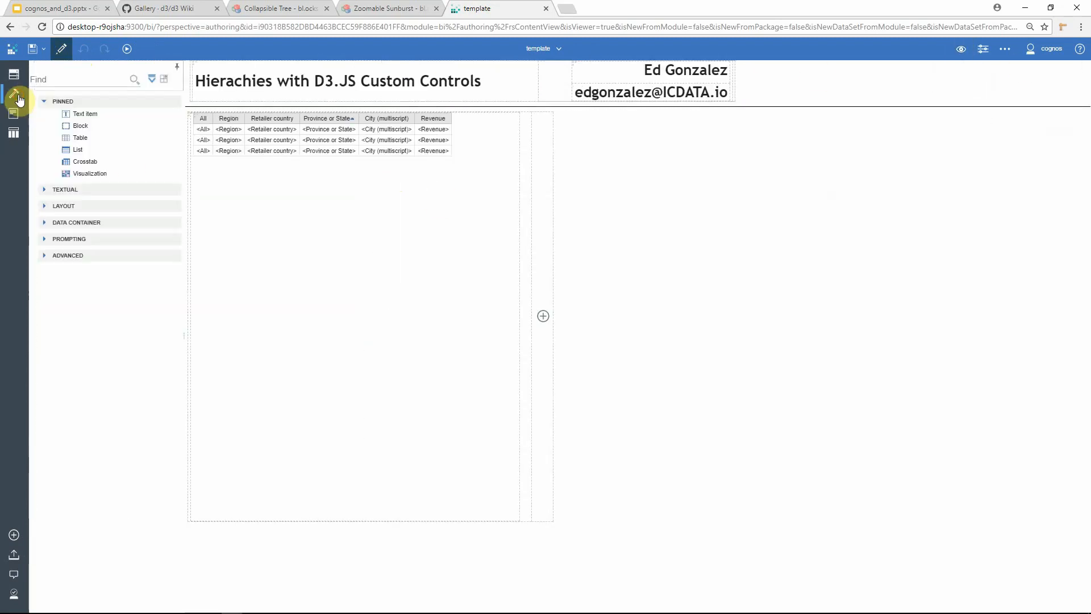
# Step: Insert a Custom control into the empty cell beside the list and set its UI type to UI with event propagation
pyautogui.click(48, 257)
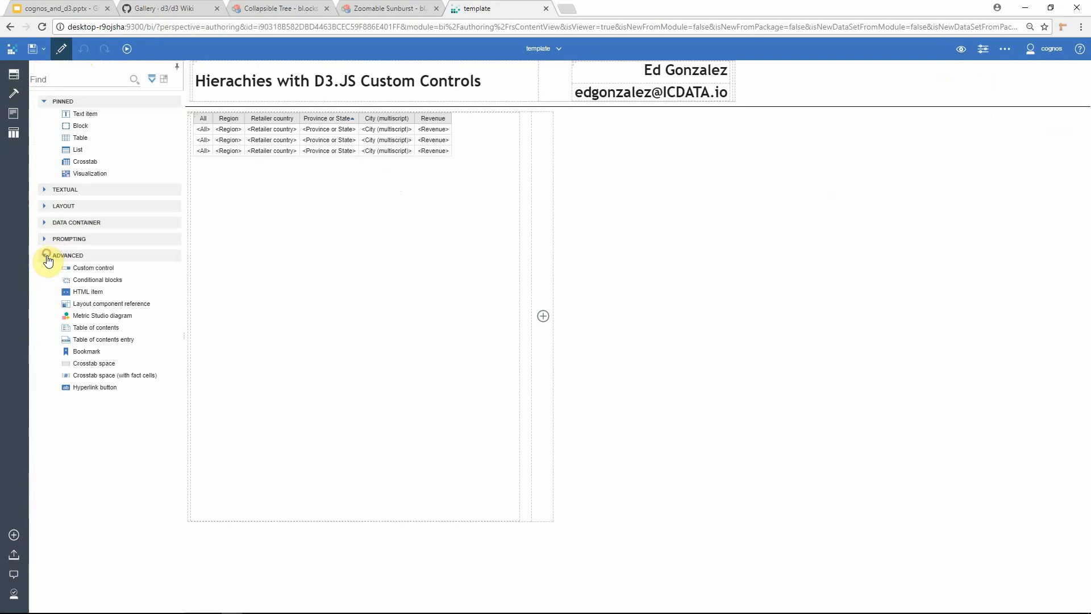
pyautogui.moveTo(91, 271); pyautogui.dragTo(543, 289)
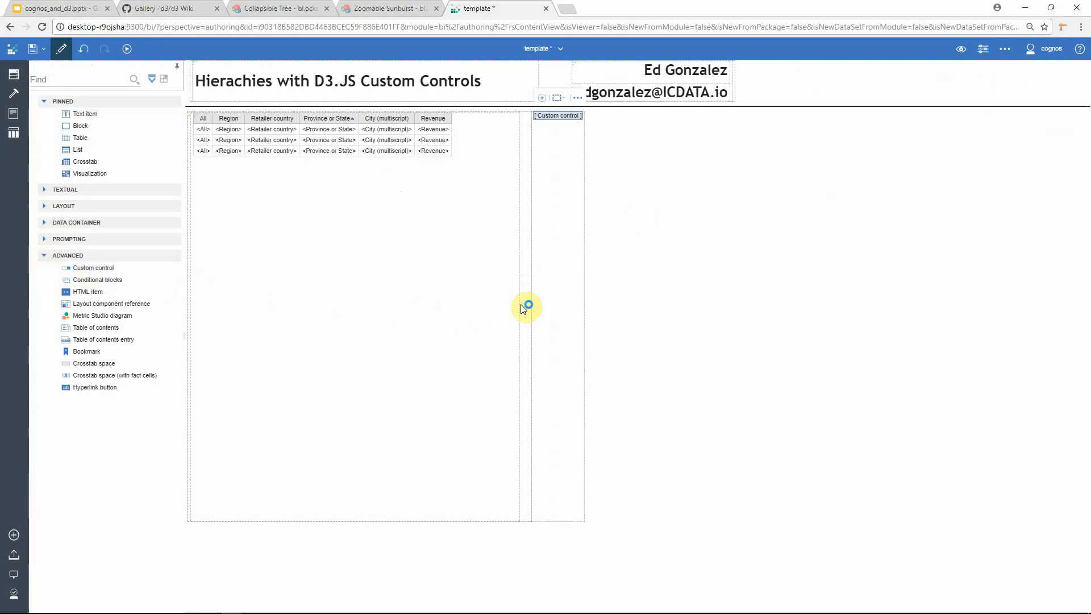
pyautogui.click(983, 49)
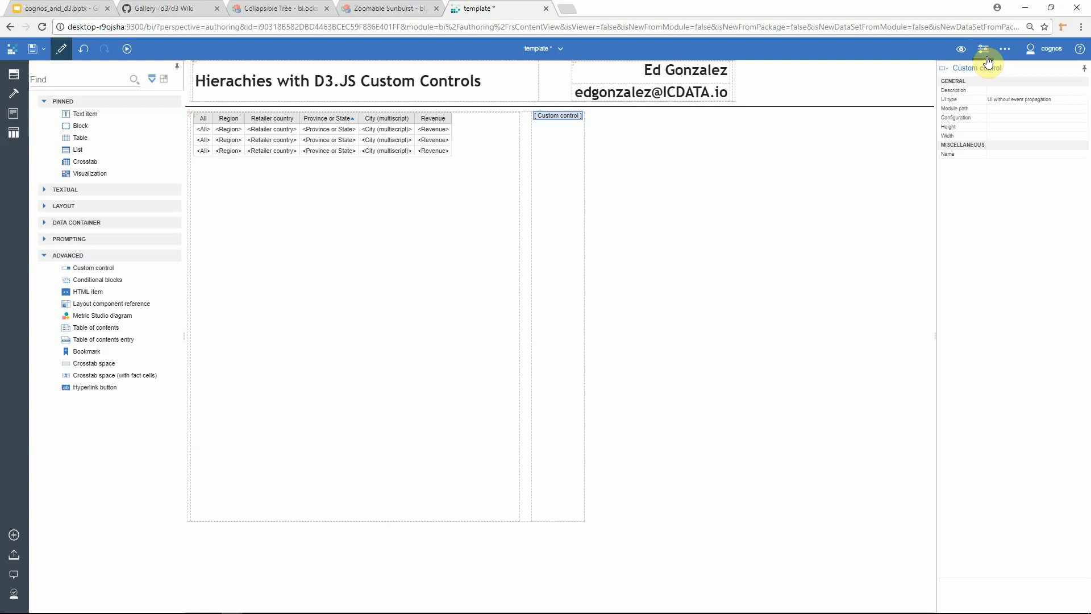
pyautogui.click(1012, 100)
pyautogui.click(1083, 101)
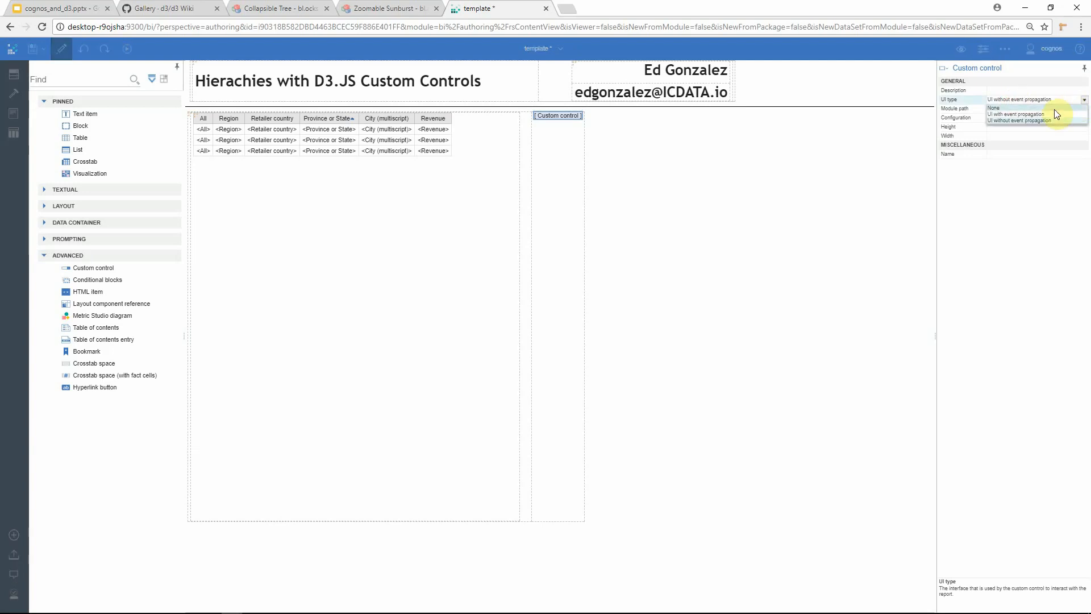
pyautogui.click(1042, 114)
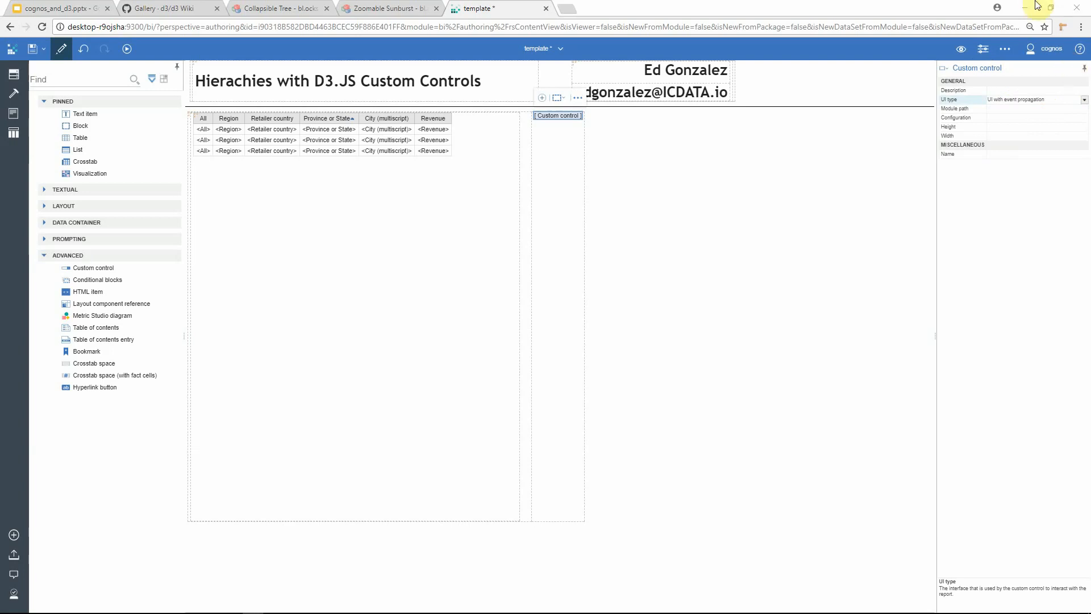
pyautogui.click(998, 109)
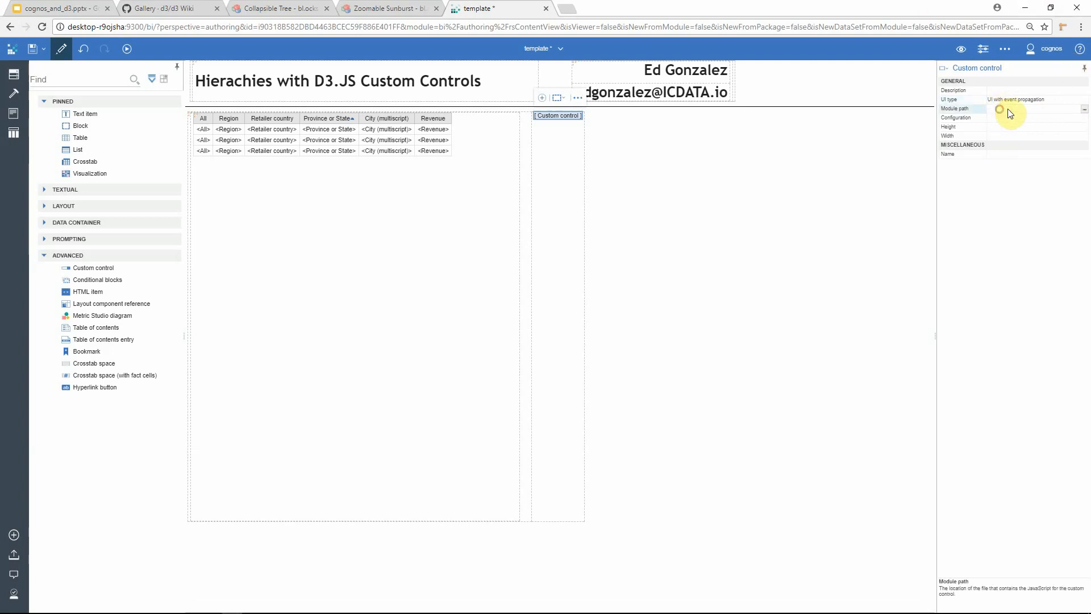
pyautogui.click(1084, 109)
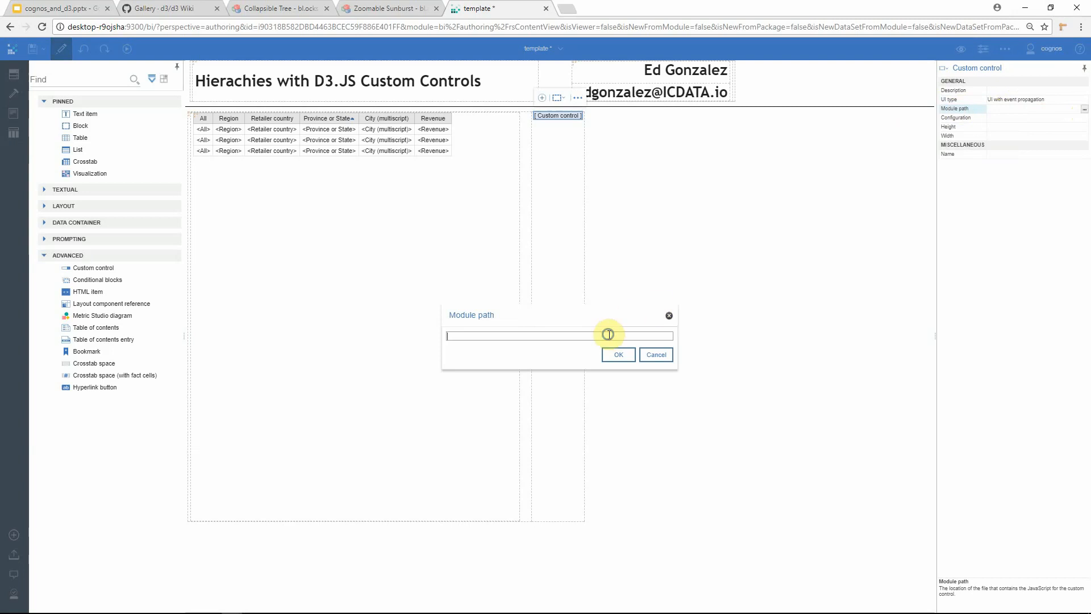
pyautogui.rightClick(610, 336)
pyautogui.click(644, 405)
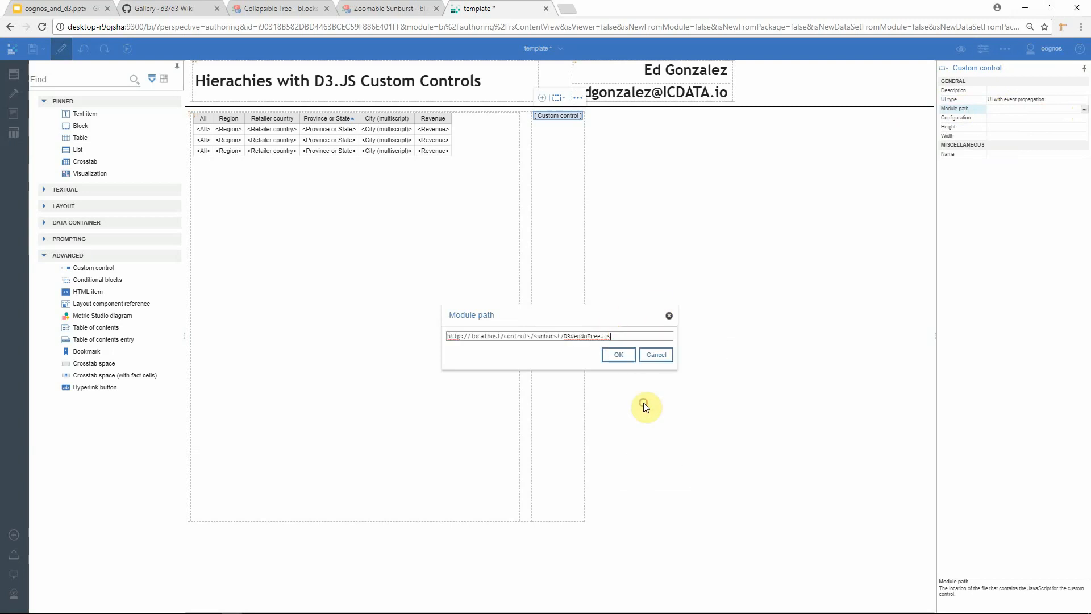
pyautogui.click(618, 354)
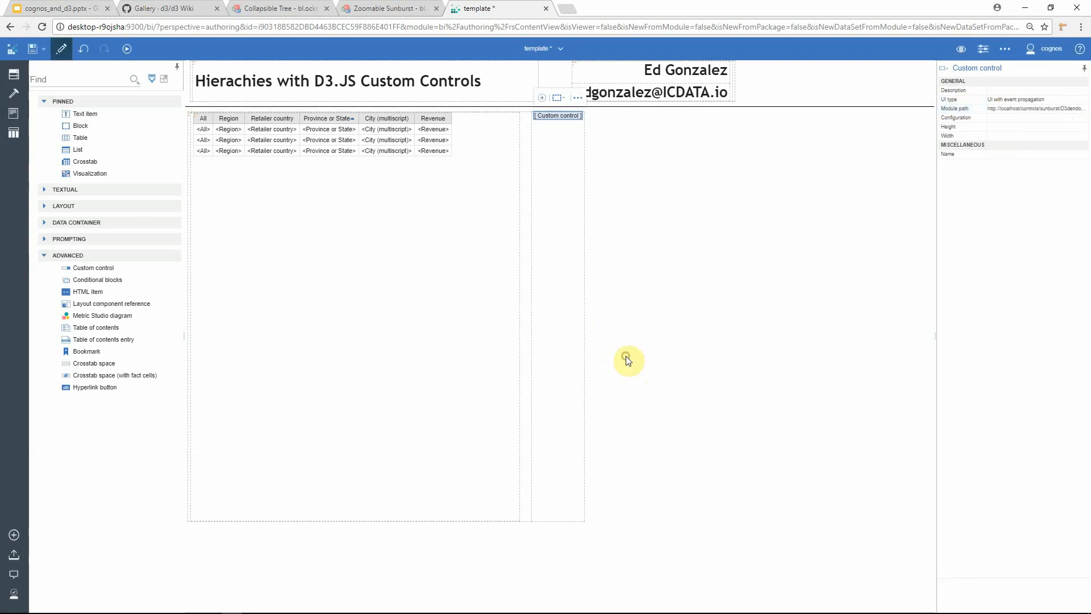
# Step: Open the custom control's data set and set its query to Query1
pyautogui.click(542, 99)
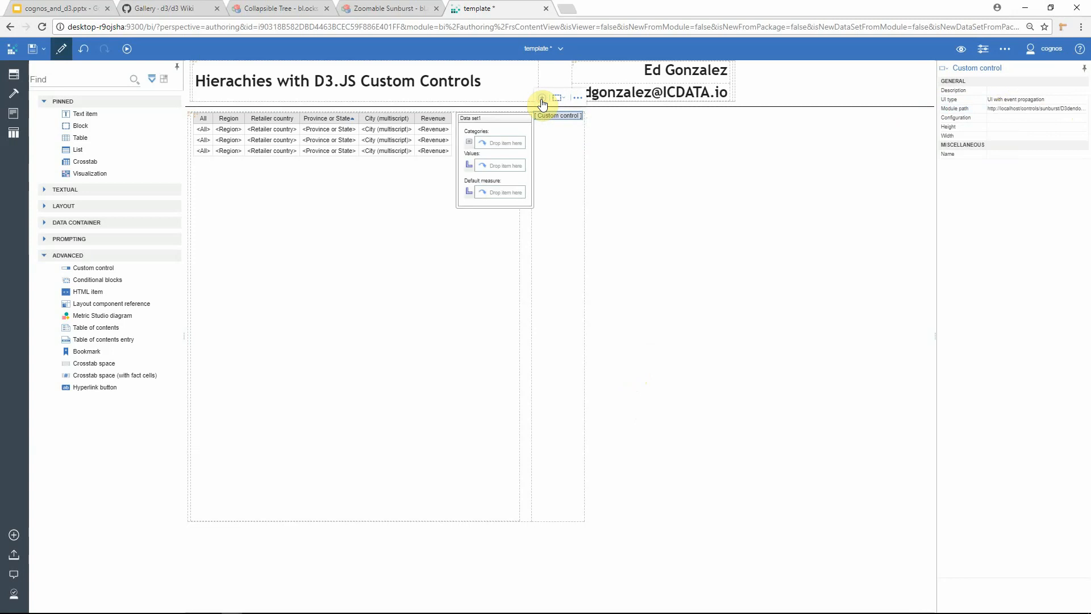
pyautogui.click(504, 113)
pyautogui.click(1031, 92)
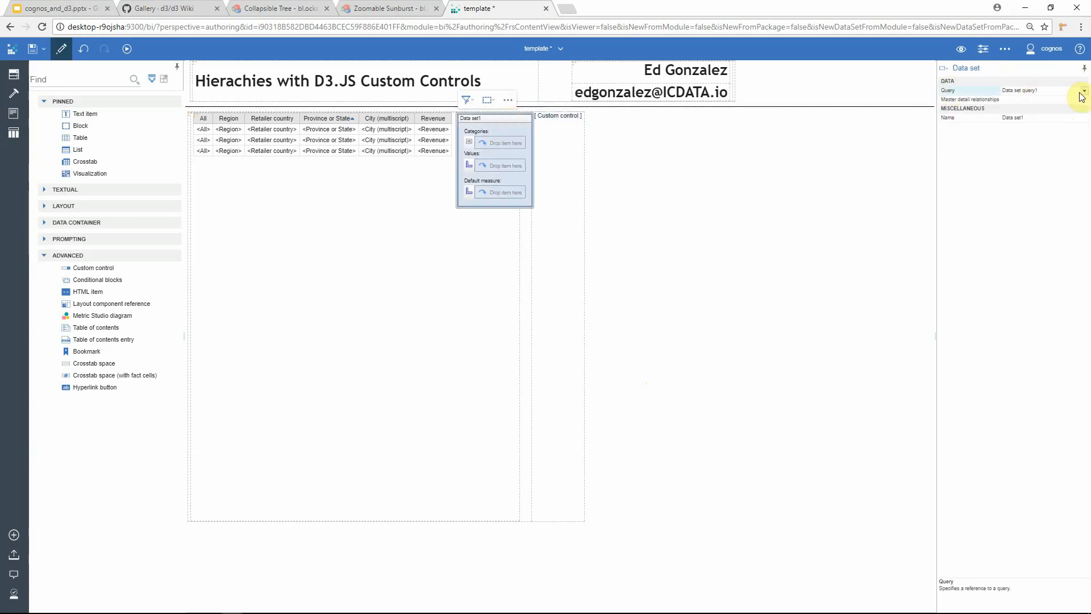
pyautogui.click(1084, 91)
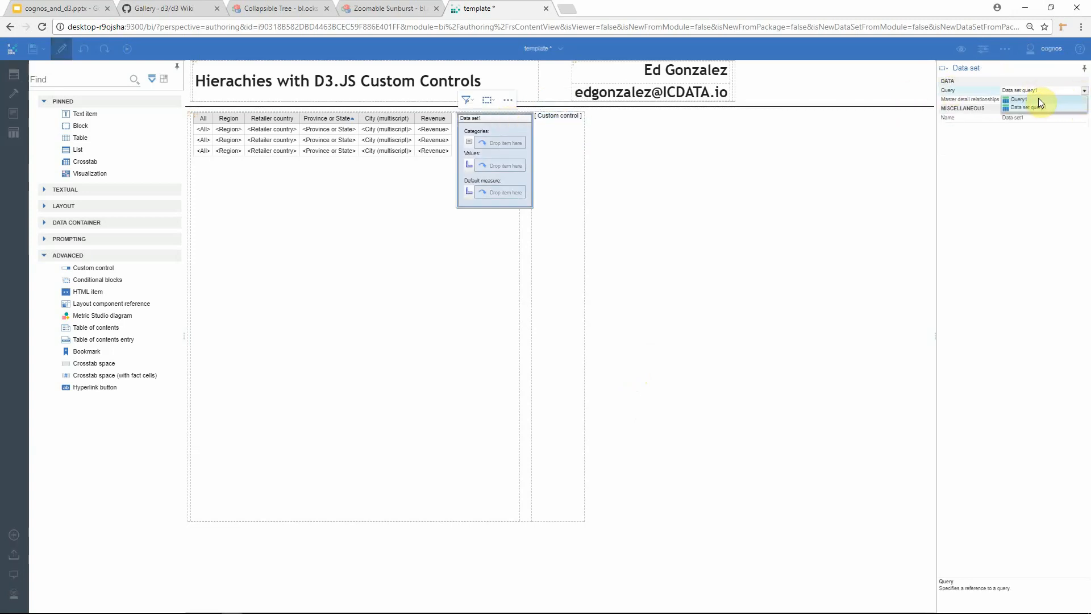
pyautogui.click(1039, 99)
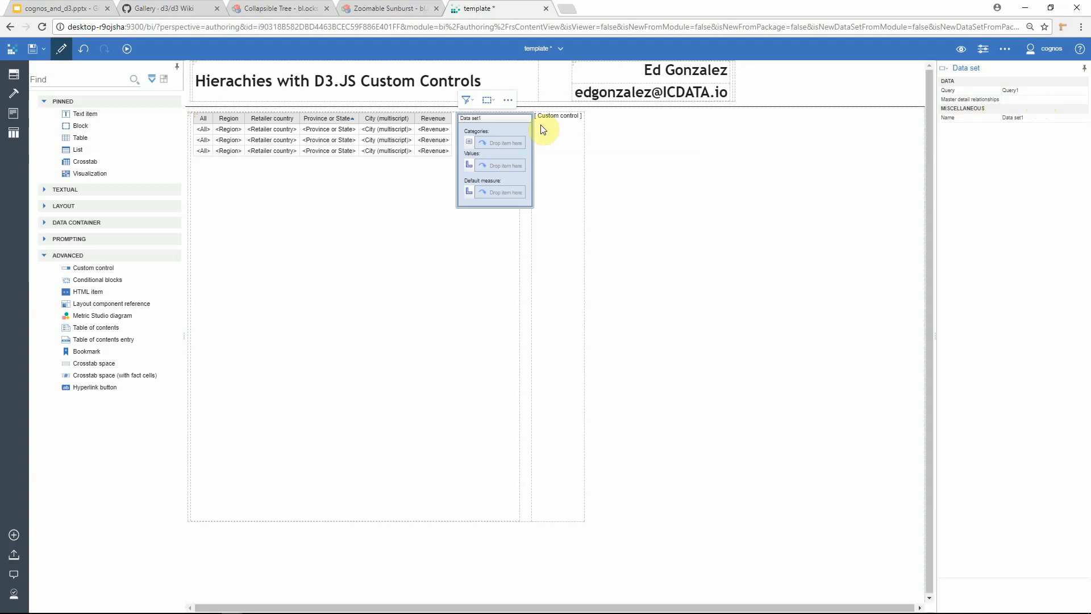
# Step: Add All, Region, Retailer country, Province or State and City (multiscript) as data set categories, and Revenue as a value
pyautogui.click(15, 76)
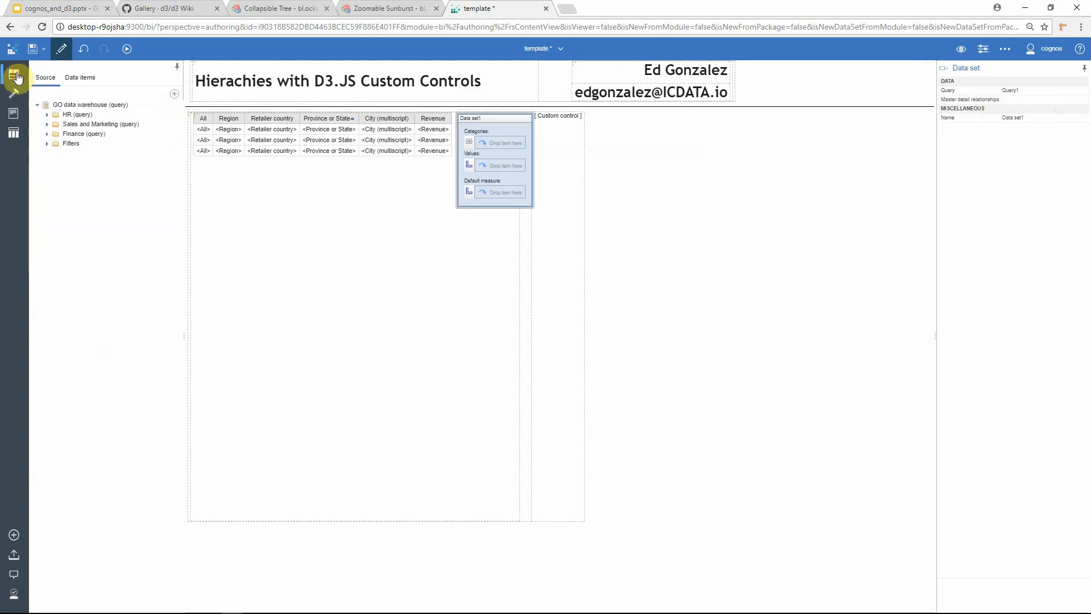
pyautogui.click(72, 78)
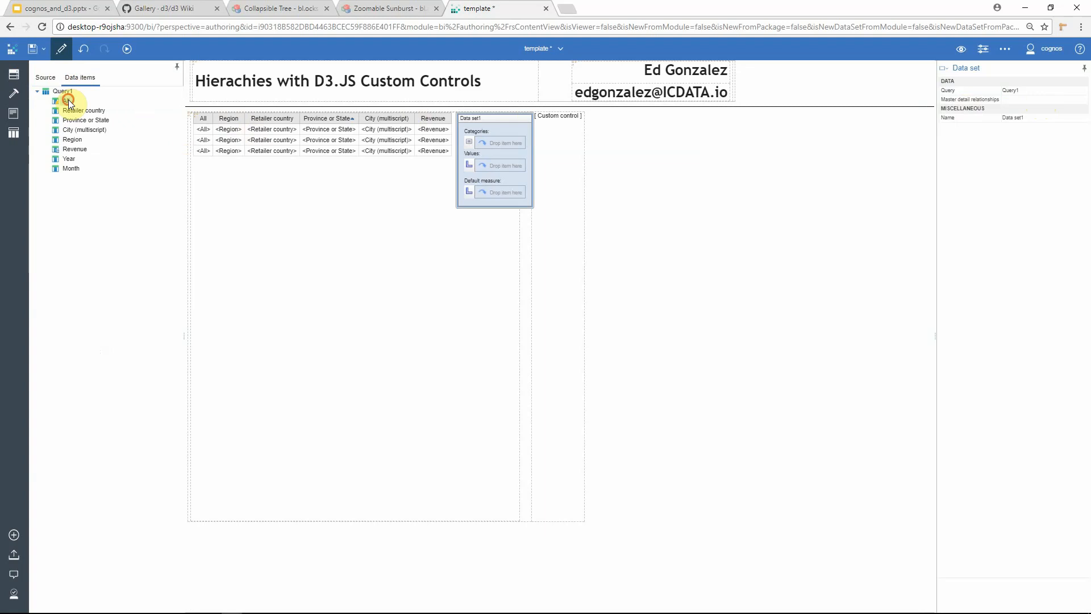
pyautogui.moveTo(69, 100); pyautogui.dragTo(498, 143)
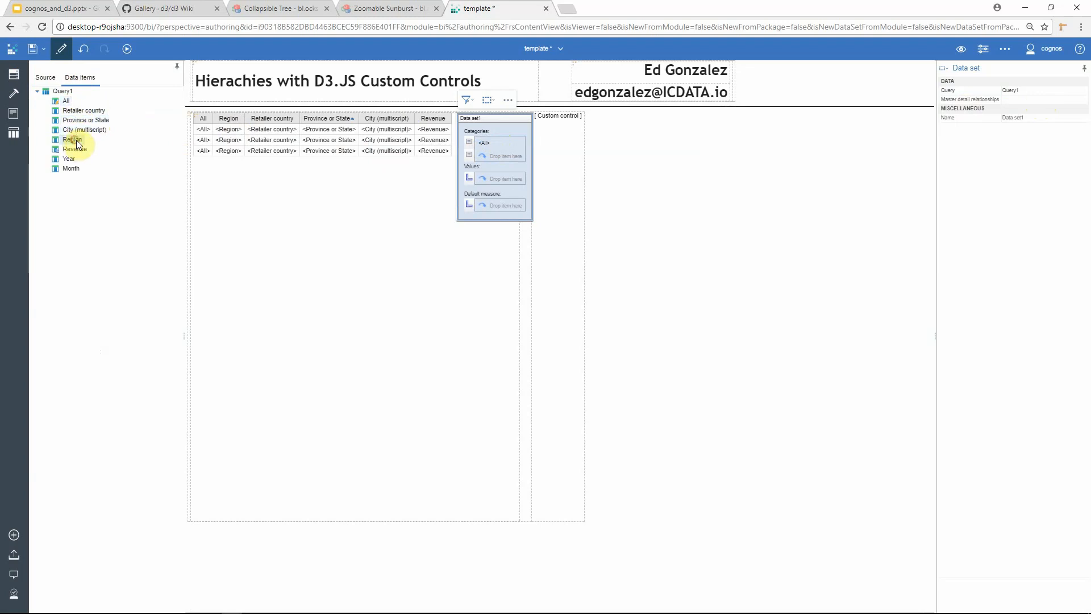
pyautogui.moveTo(77, 144); pyautogui.dragTo(484, 156)
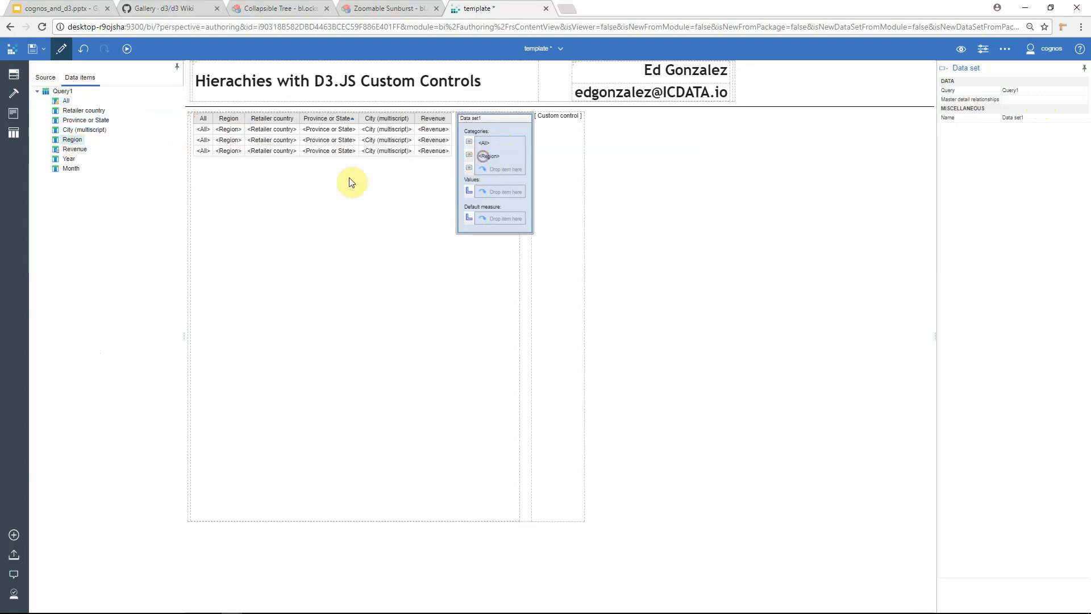
pyautogui.moveTo(89, 111); pyautogui.dragTo(475, 168)
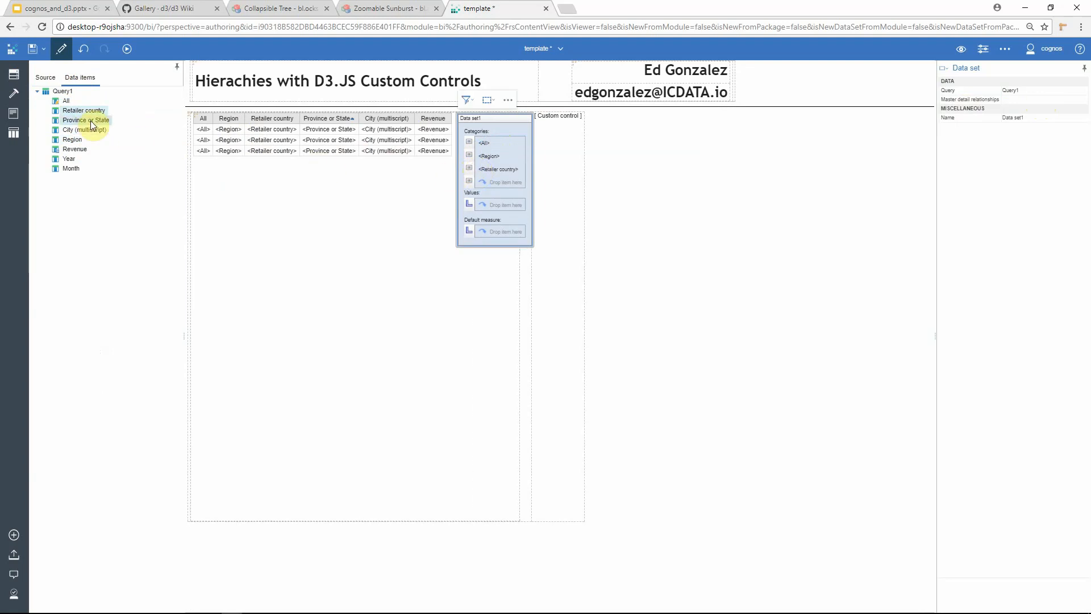
pyautogui.moveTo(91, 123); pyautogui.dragTo(496, 181)
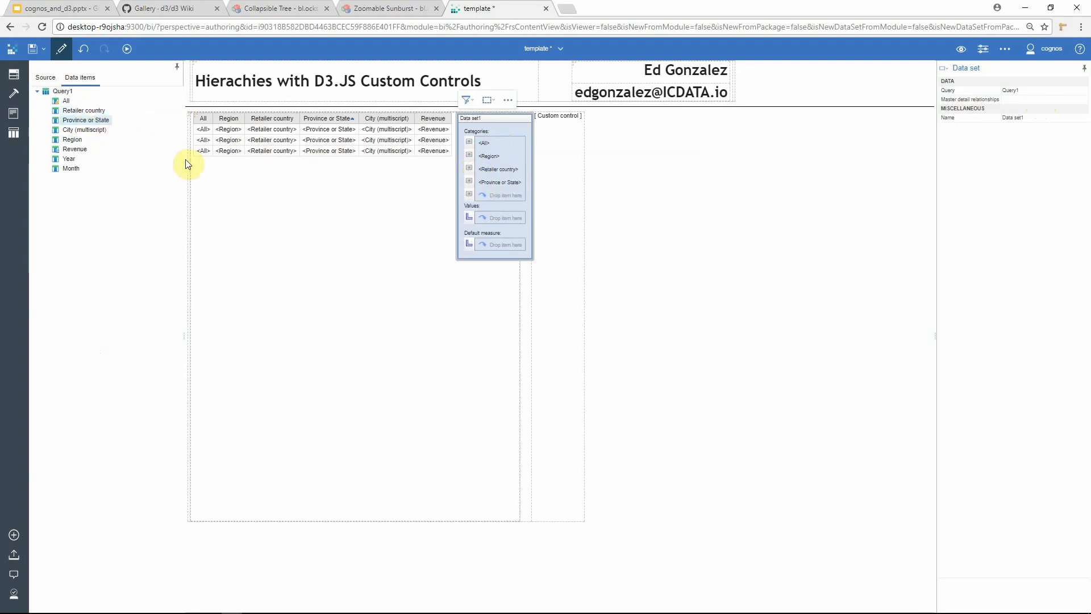
pyautogui.moveTo(86, 130); pyautogui.dragTo(492, 197)
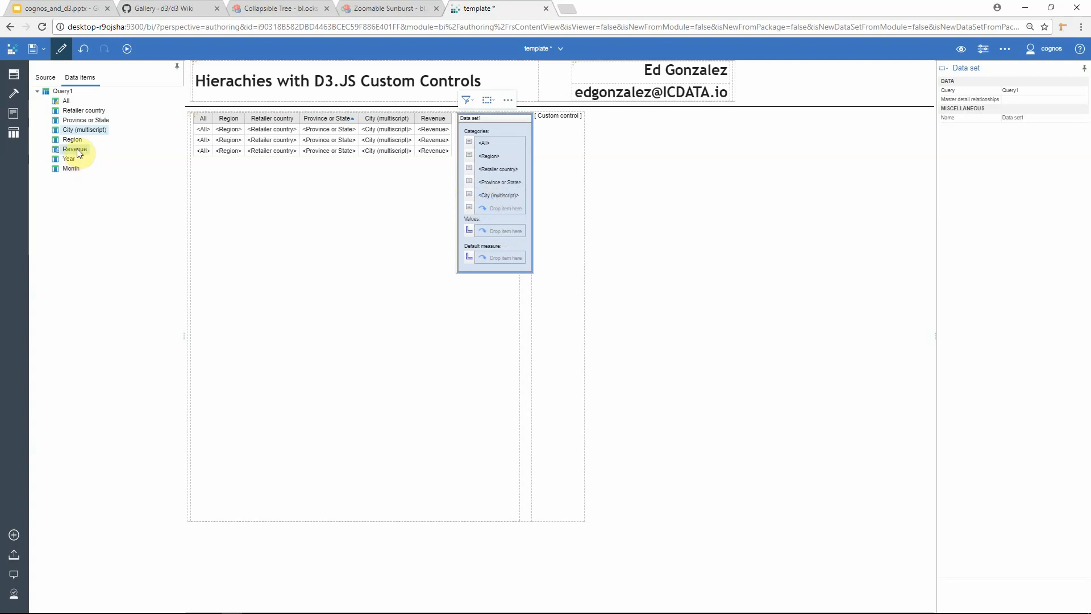
pyautogui.moveTo(79, 154); pyautogui.dragTo(488, 235)
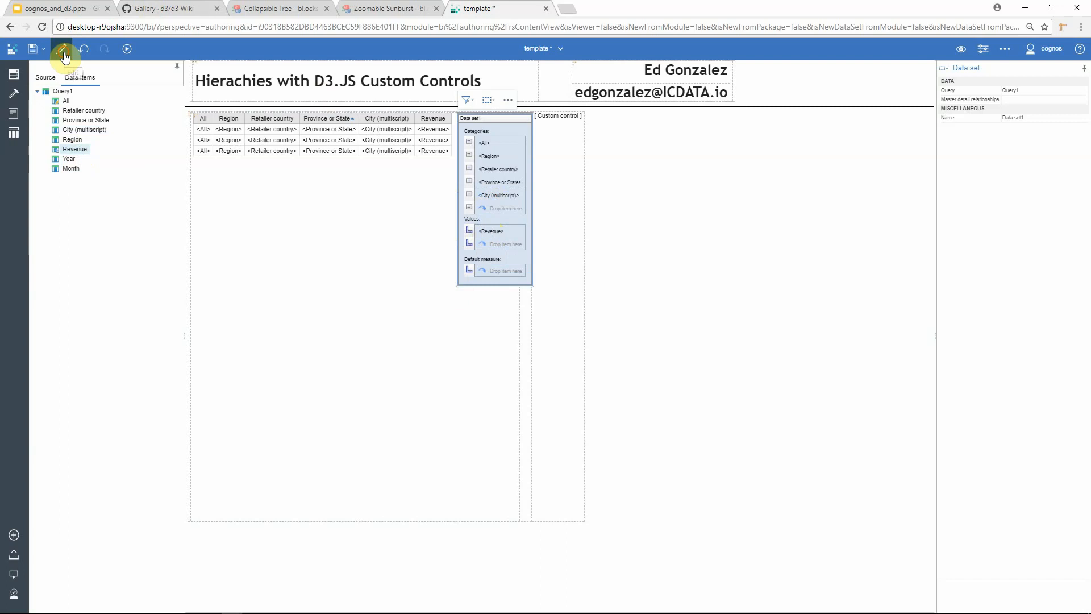
# Step: Run the report and switch to the Collapsible Tree example tab for comparison
pyautogui.click(62, 49)
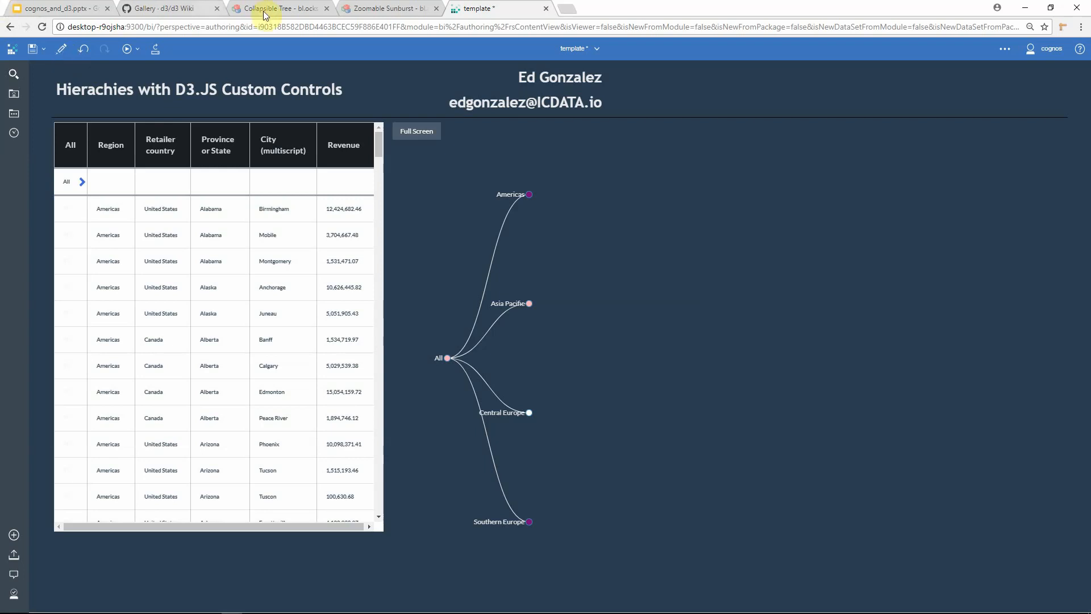
pyautogui.click(284, 12)
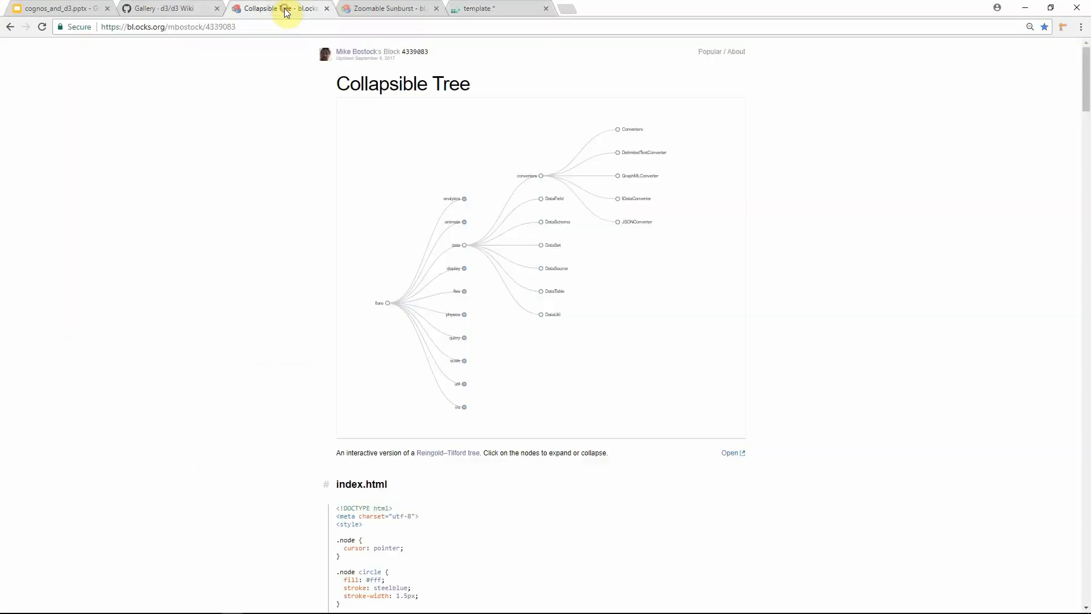
# Step: Collapse a node in the Collapsible Tree example and return to the report tab
pyautogui.click(463, 247)
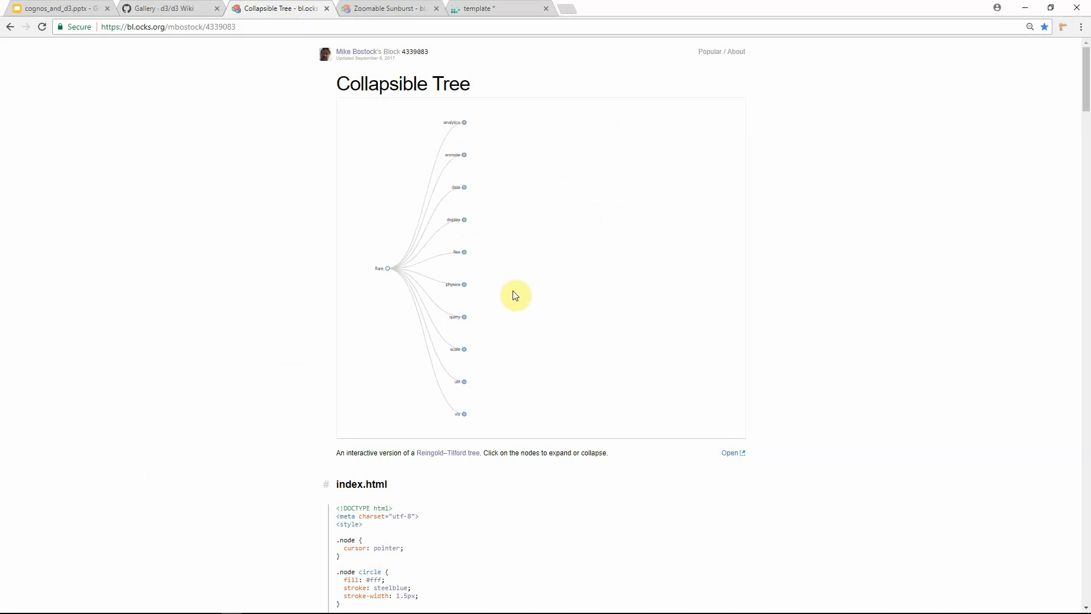
pyautogui.click(403, 9)
pyautogui.click(493, 10)
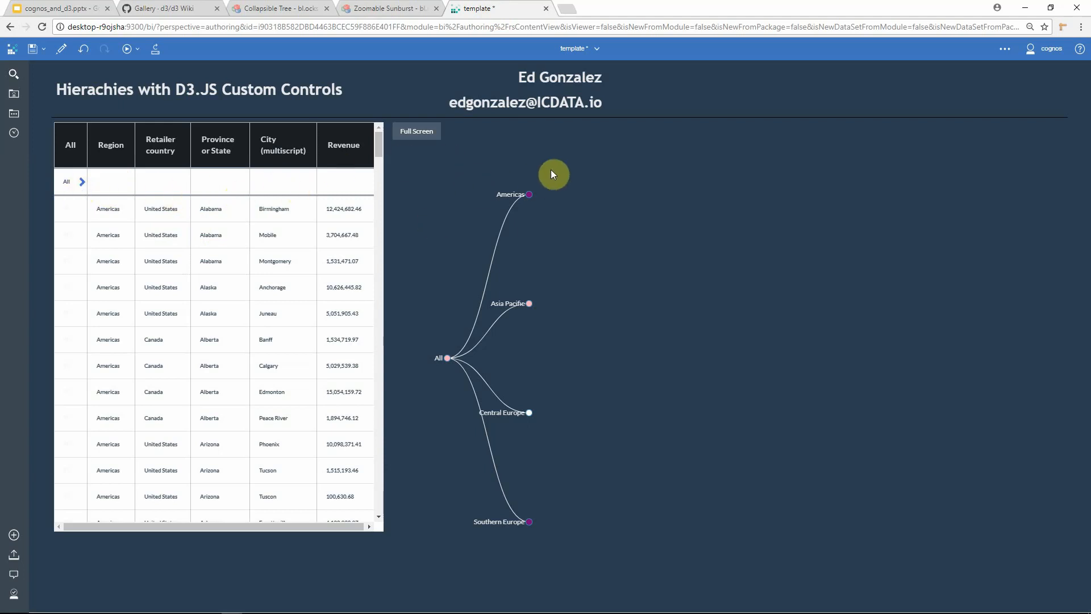
# Step: Select the Americas and Asia Pacific nodes in the report's tree to expand them and filter the table
pyautogui.click(532, 197)
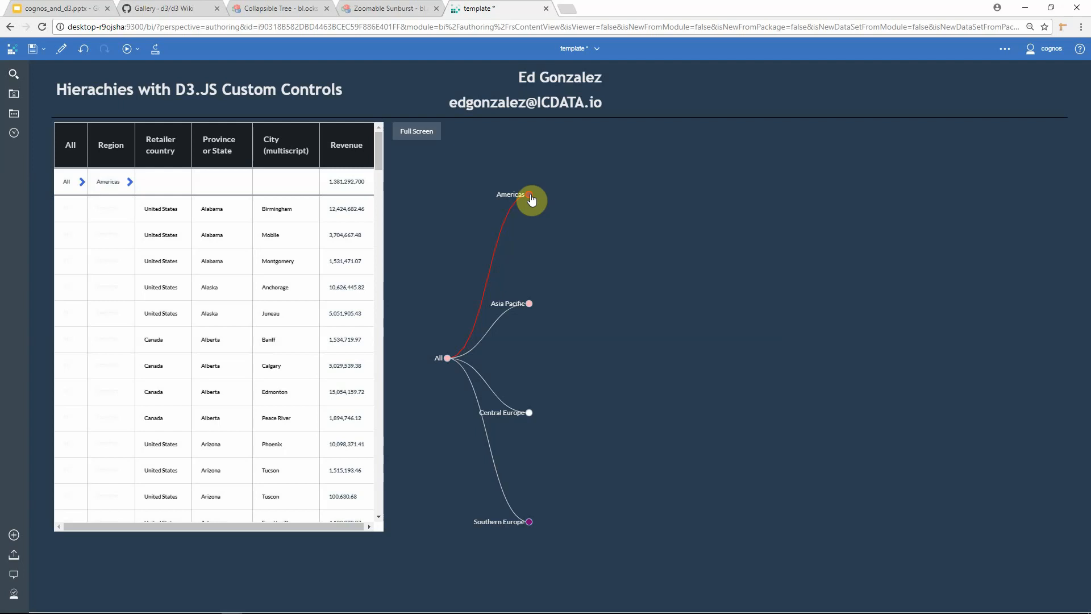
pyautogui.click(529, 305)
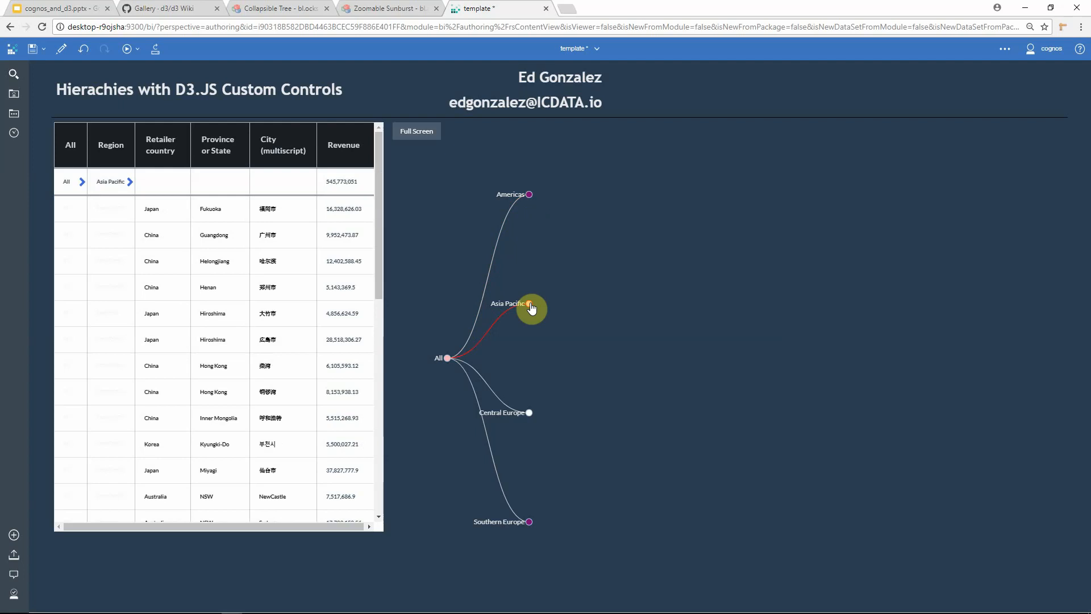
pyautogui.click(530, 304)
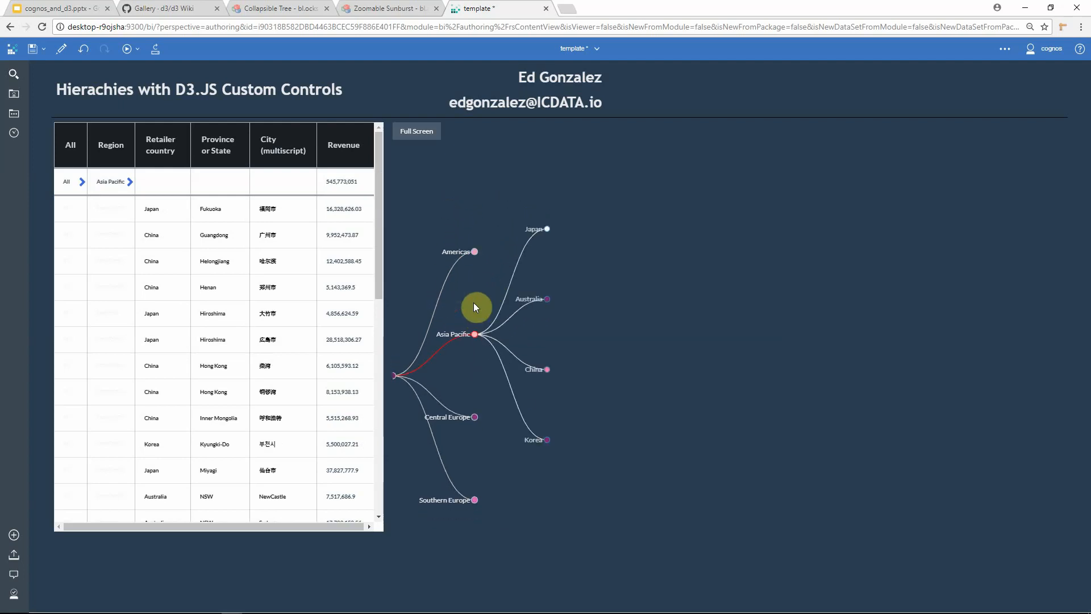
pyautogui.click(473, 340)
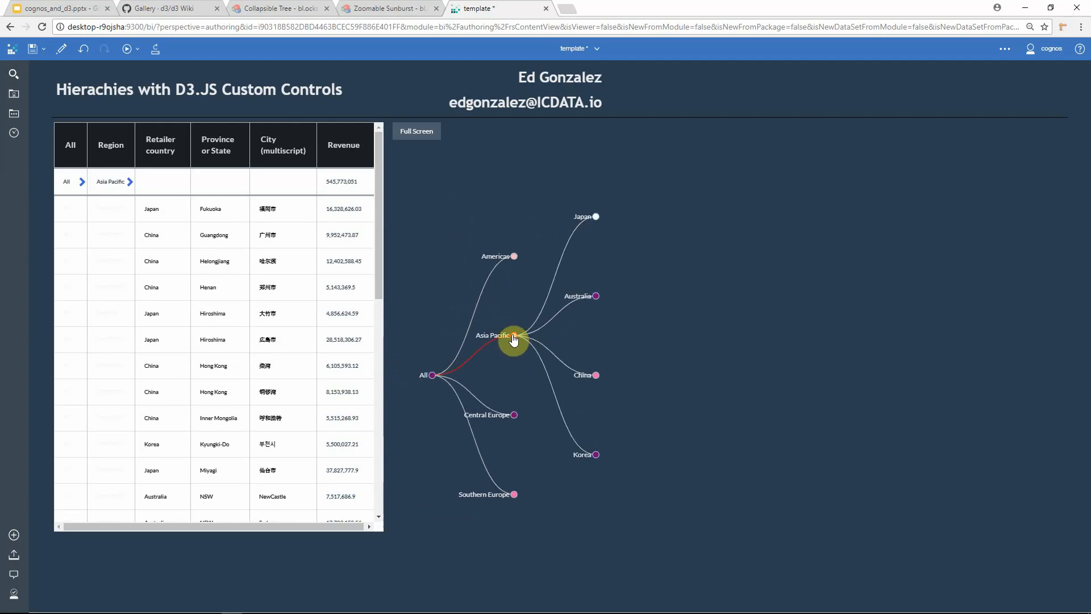
pyautogui.click(513, 301)
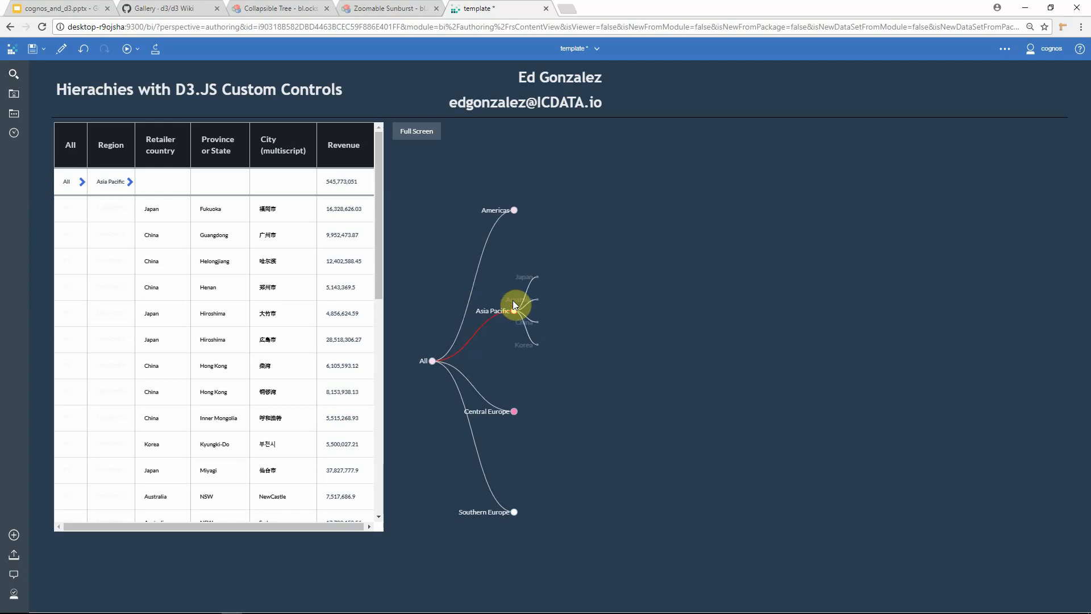
# Step: Drill into Australia and QLD in the tree and reselect Americas to filter the table
pyautogui.click(594, 297)
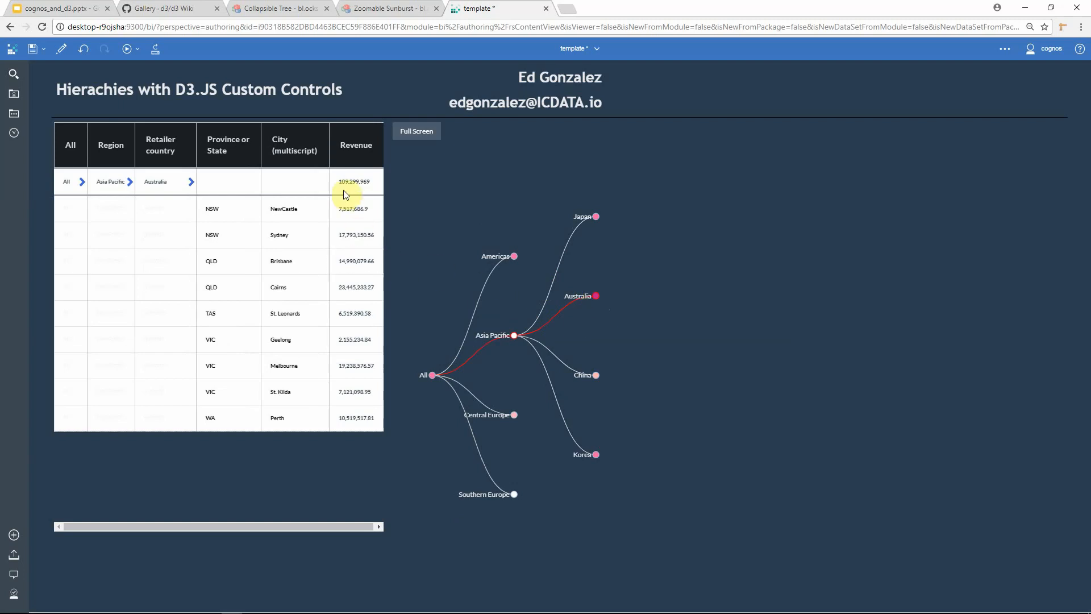
pyautogui.click(595, 296)
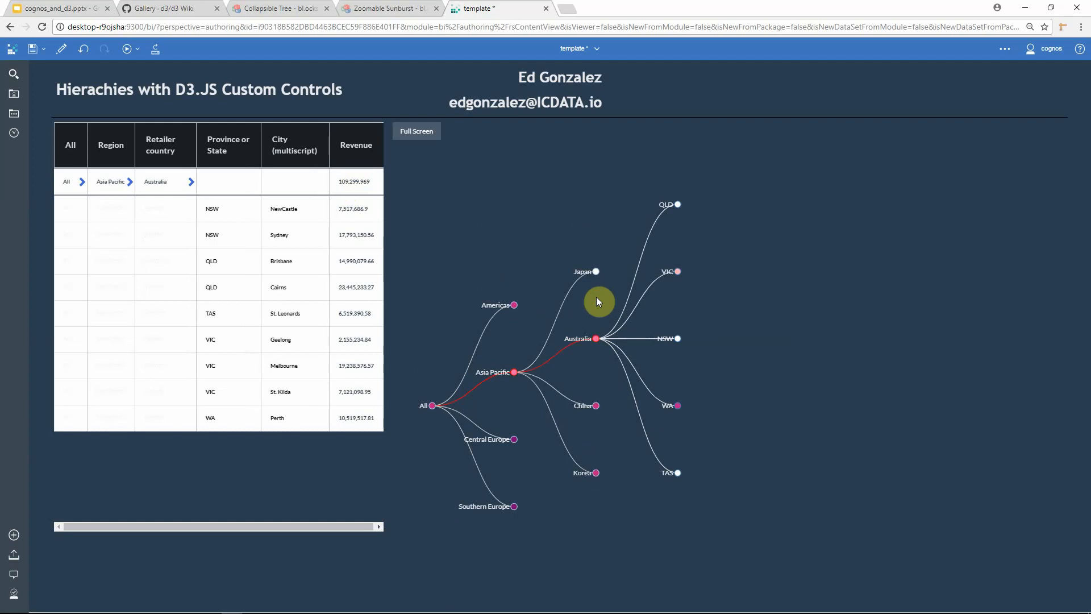
pyautogui.click(677, 206)
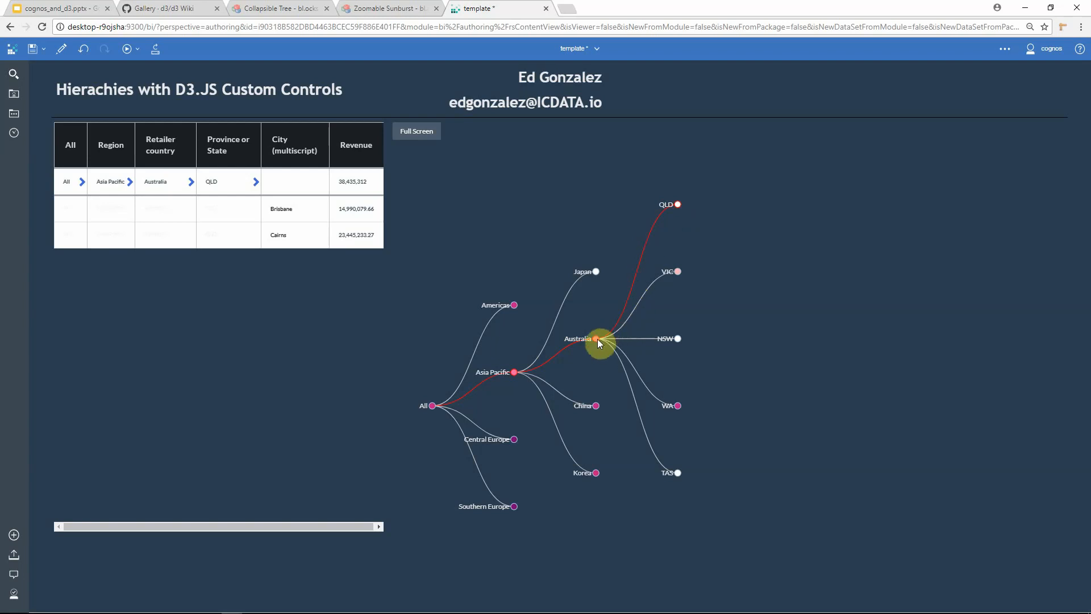
pyautogui.click(597, 339)
pyautogui.click(678, 204)
pyautogui.click(516, 306)
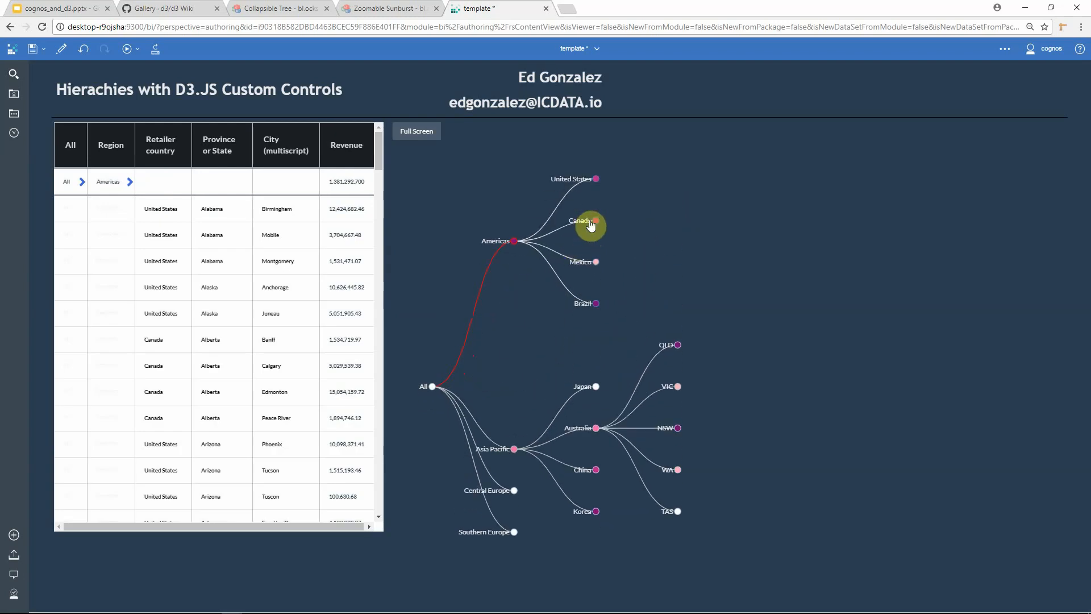
# Step: Expand Canada and United States in the tree and select Nova Scotia, New Brunswick, Texas and Colorado
pyautogui.click(586, 230)
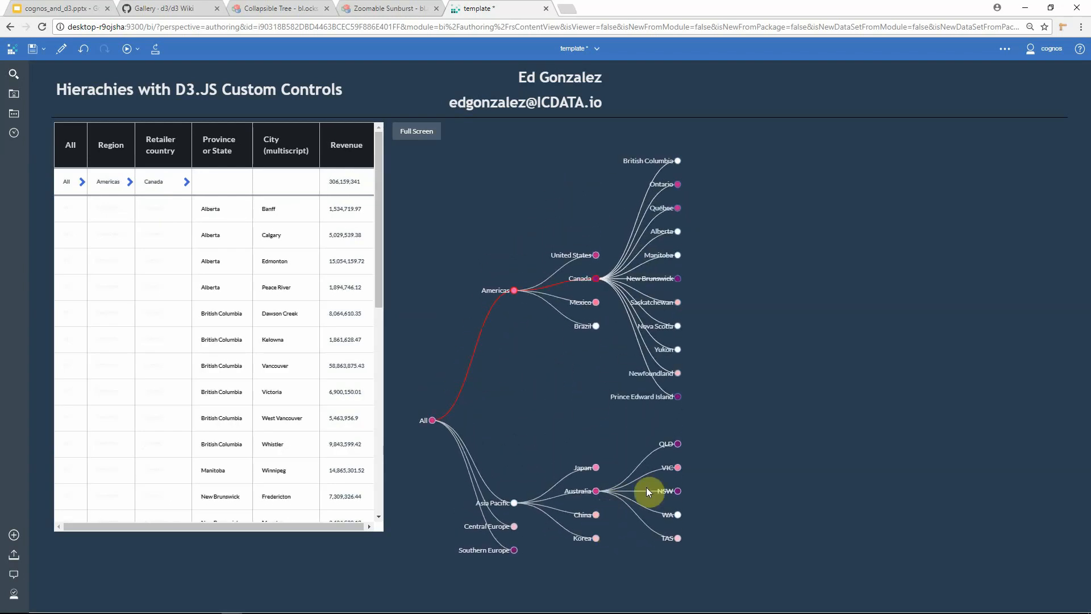
pyautogui.click(679, 445)
pyautogui.click(678, 327)
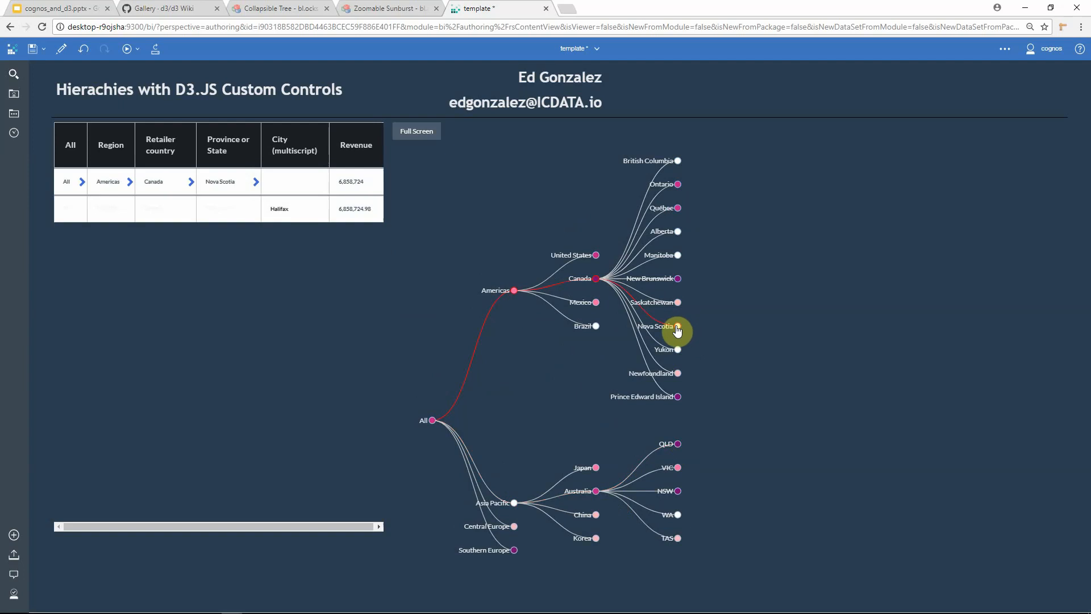
pyautogui.click(648, 278)
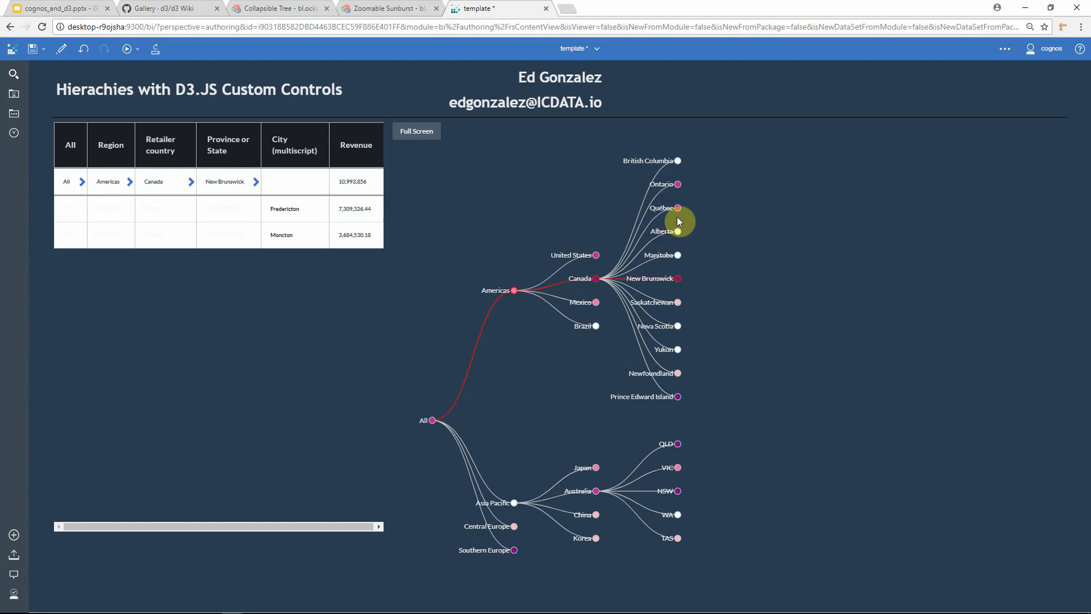
pyautogui.click(603, 248)
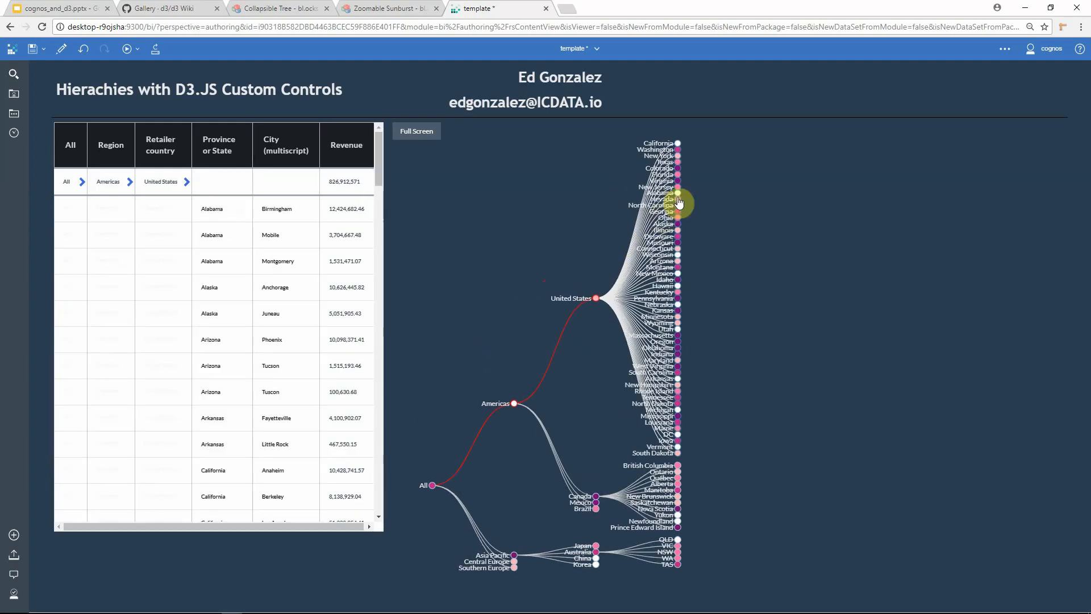
pyautogui.click(679, 164)
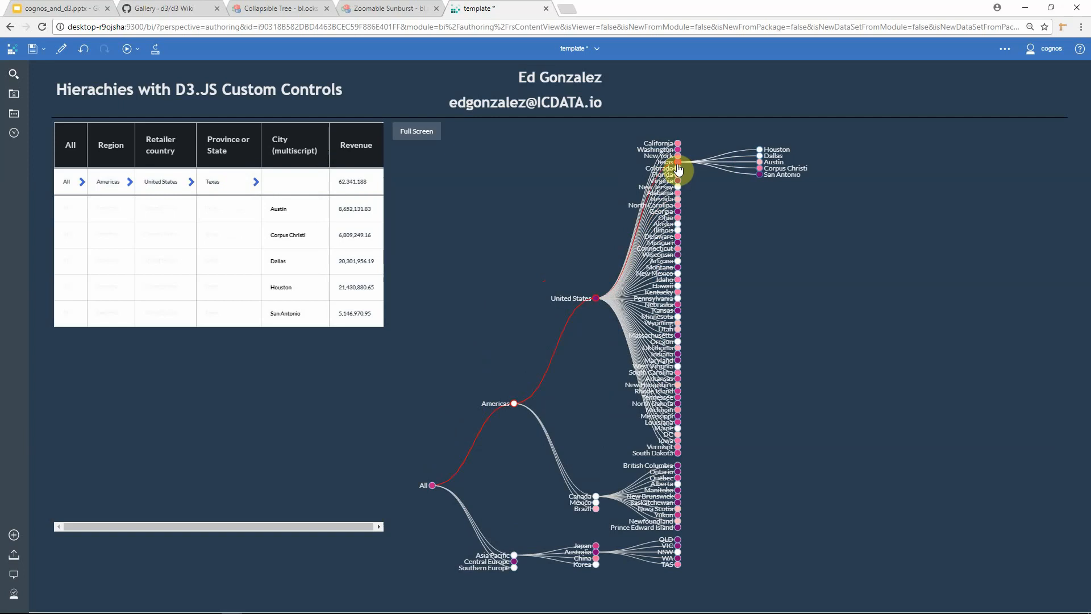
pyautogui.click(678, 168)
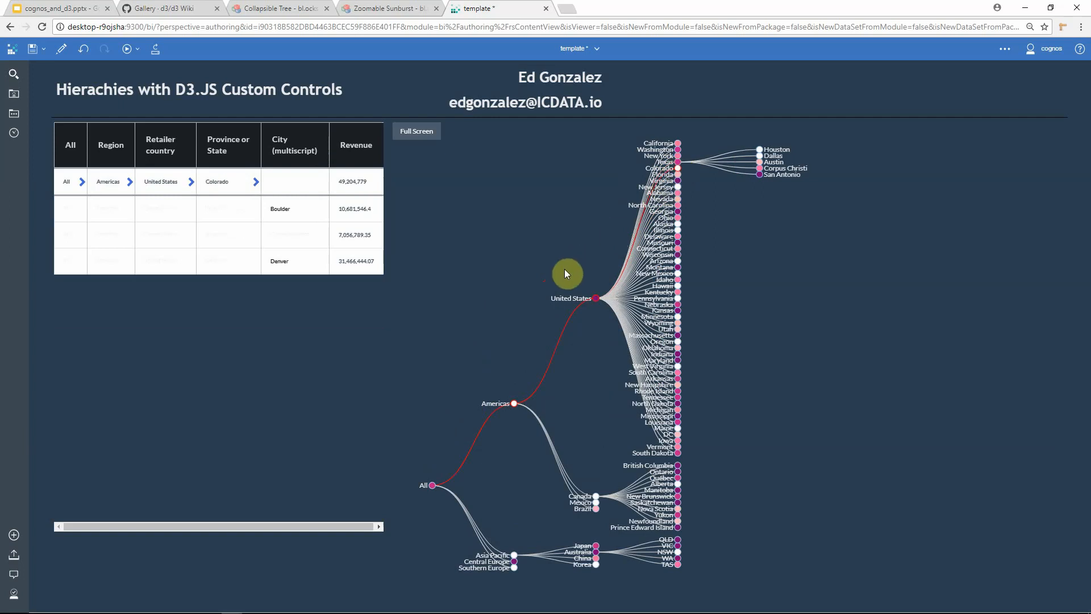
# Step: Zoom and pan the tree and switch the custom control to full screen
pyautogui.scroll(5, 543, 325)
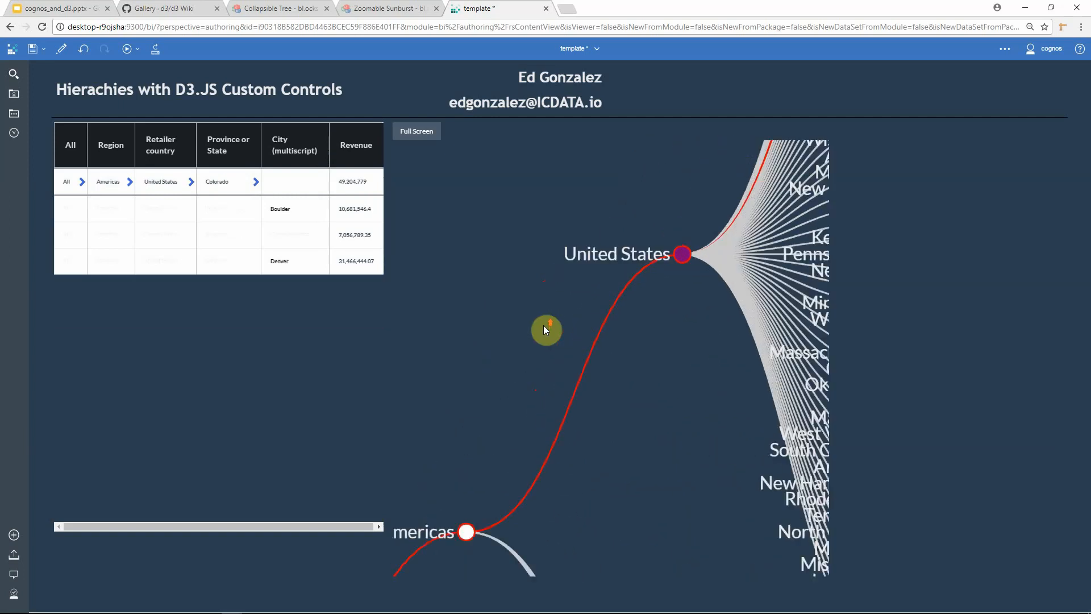
pyautogui.scroll(-5, 543, 325)
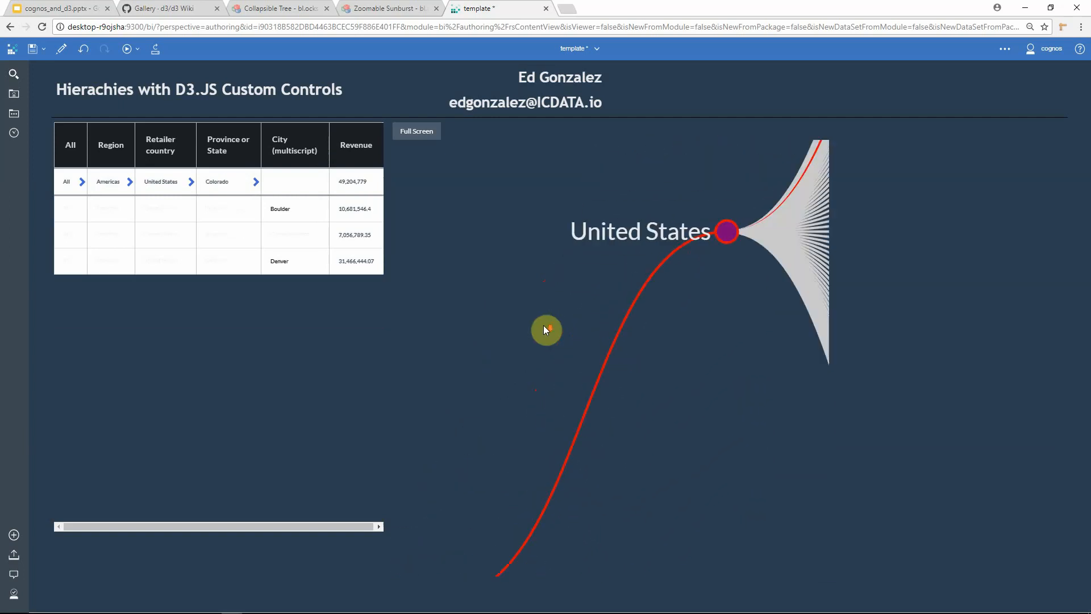
pyautogui.scroll(3, 543, 325)
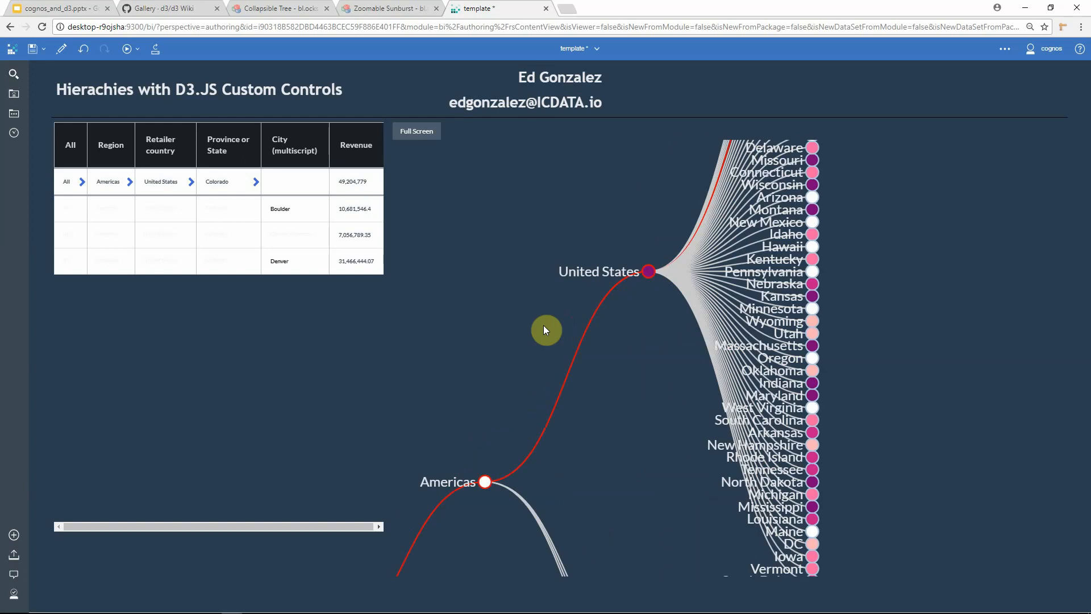
pyautogui.moveTo(543, 325); pyautogui.dragTo(522, 283)
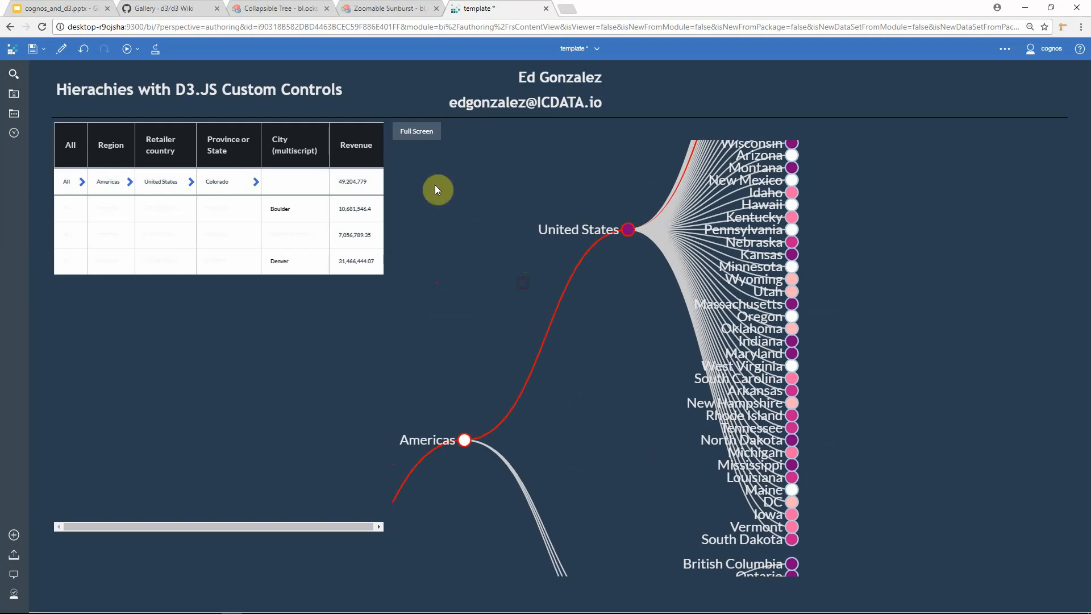
pyautogui.click(417, 133)
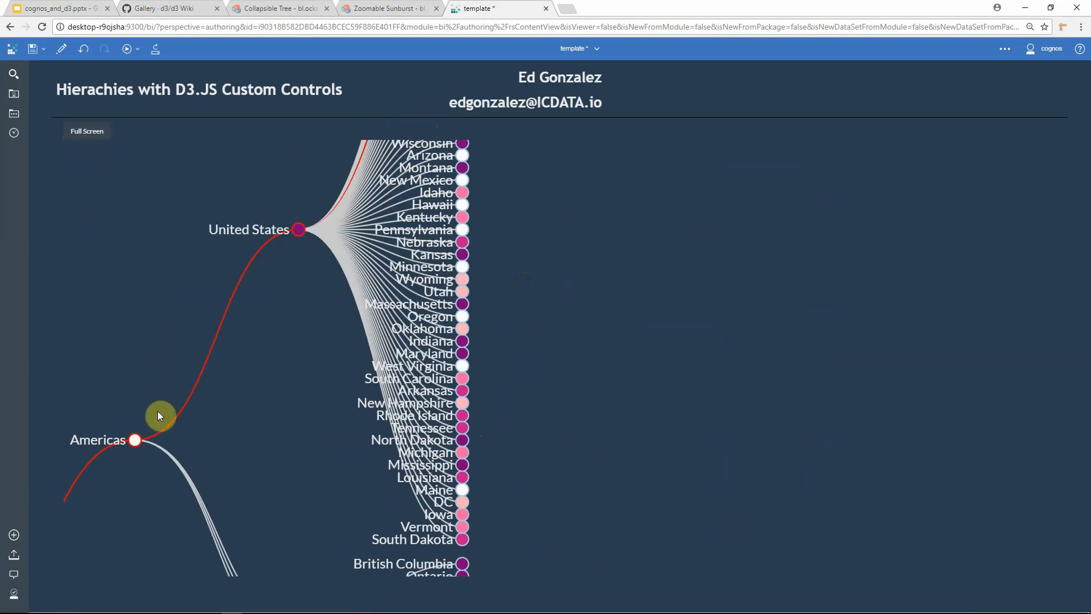
pyautogui.moveTo(158, 411); pyautogui.dragTo(392, 379)
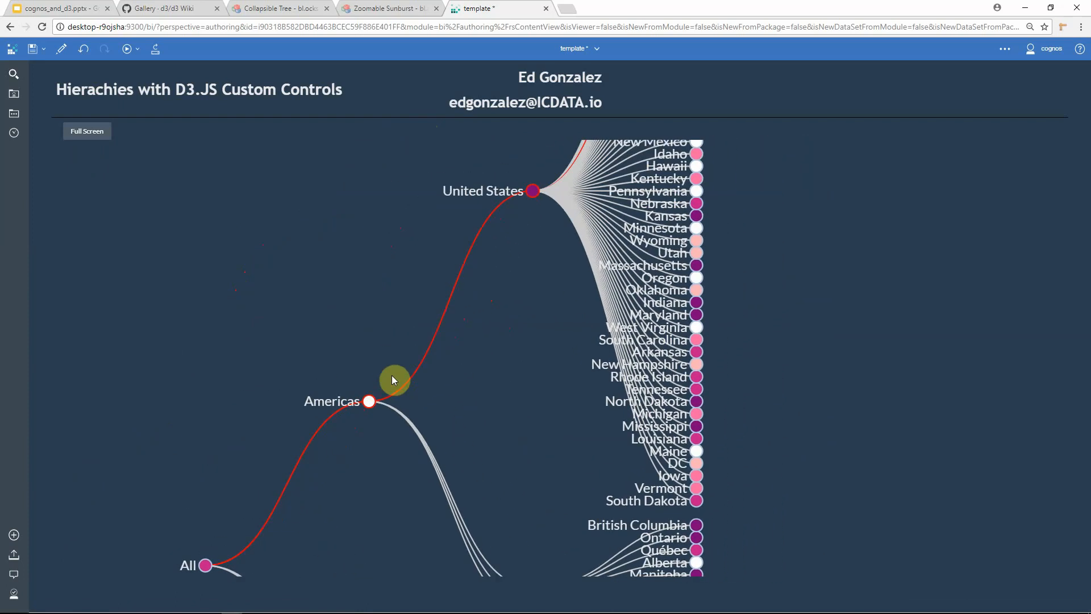
# Step: Expand Hawaii in the full-screen tree and collapse the United States node
pyautogui.scroll(-1, 482, 330)
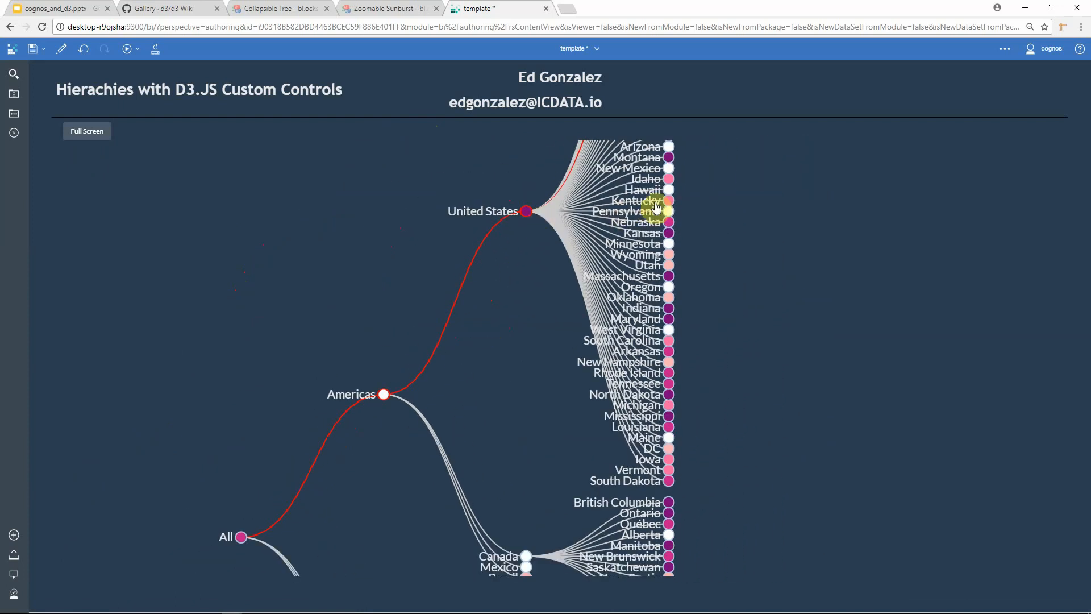
pyautogui.click(670, 191)
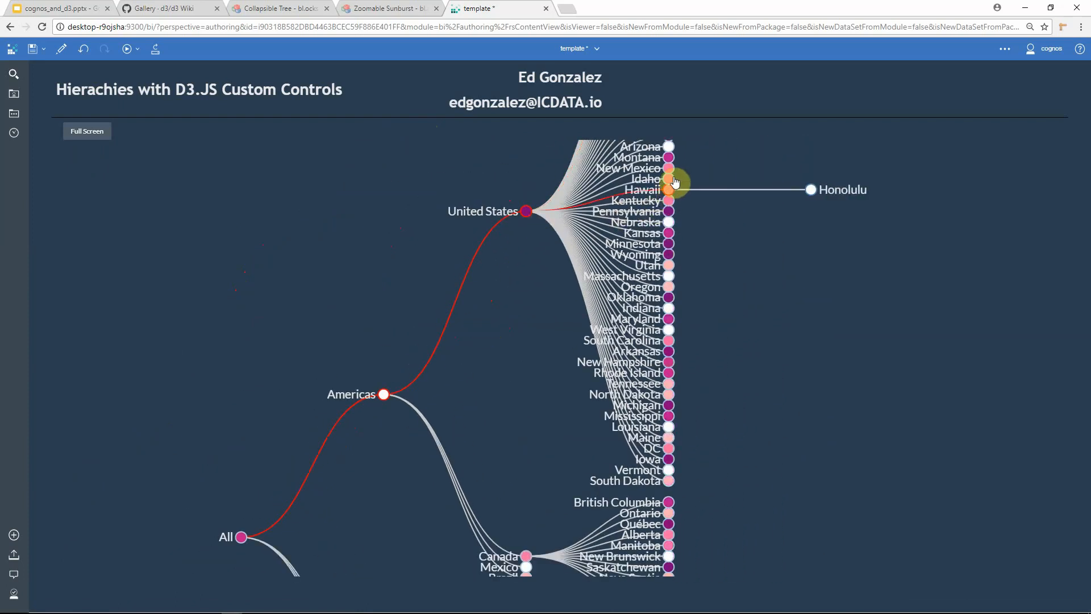
pyautogui.scroll(-2, 769, 328)
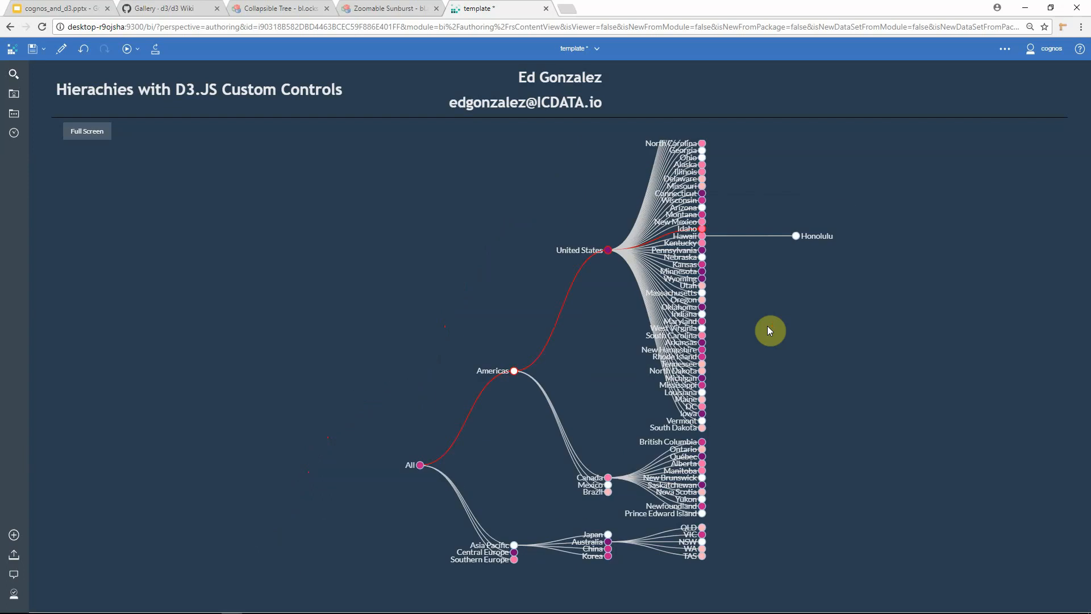
pyautogui.scroll(-1, 768, 330)
pyautogui.moveTo(632, 364); pyautogui.dragTo(595, 398)
pyautogui.click(570, 310)
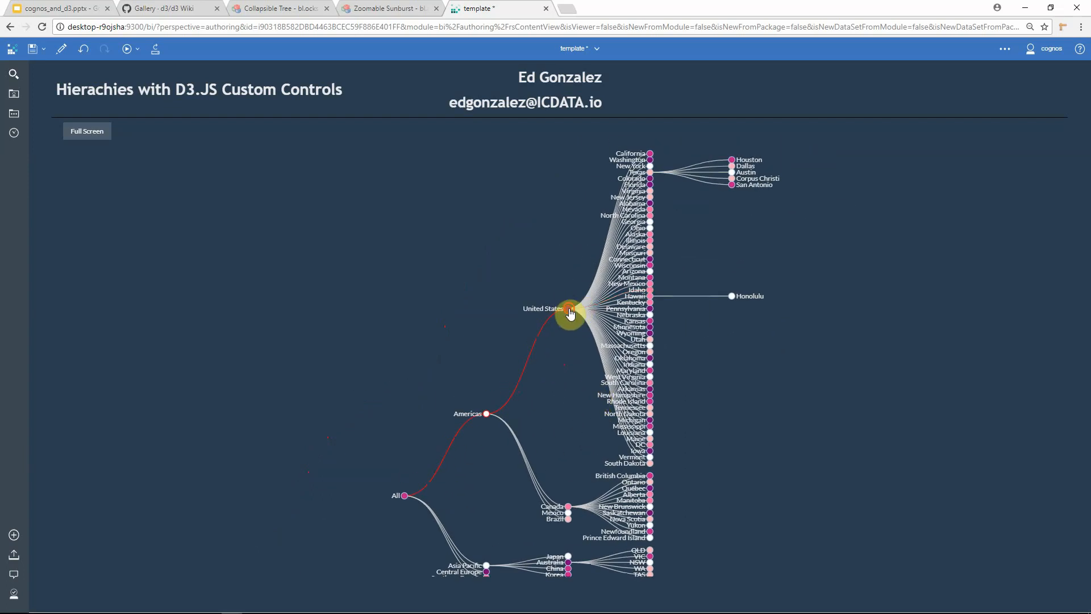
# Step: Expand Central Europe and United Kingdom in the tree and select Berkshire
pyautogui.click(488, 537)
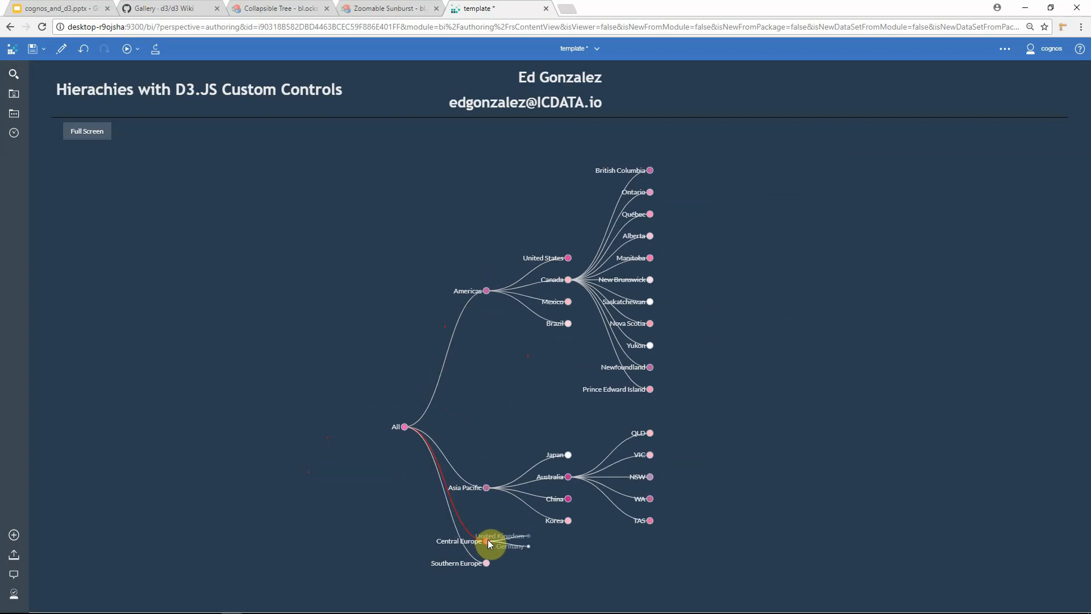
pyautogui.click(565, 536)
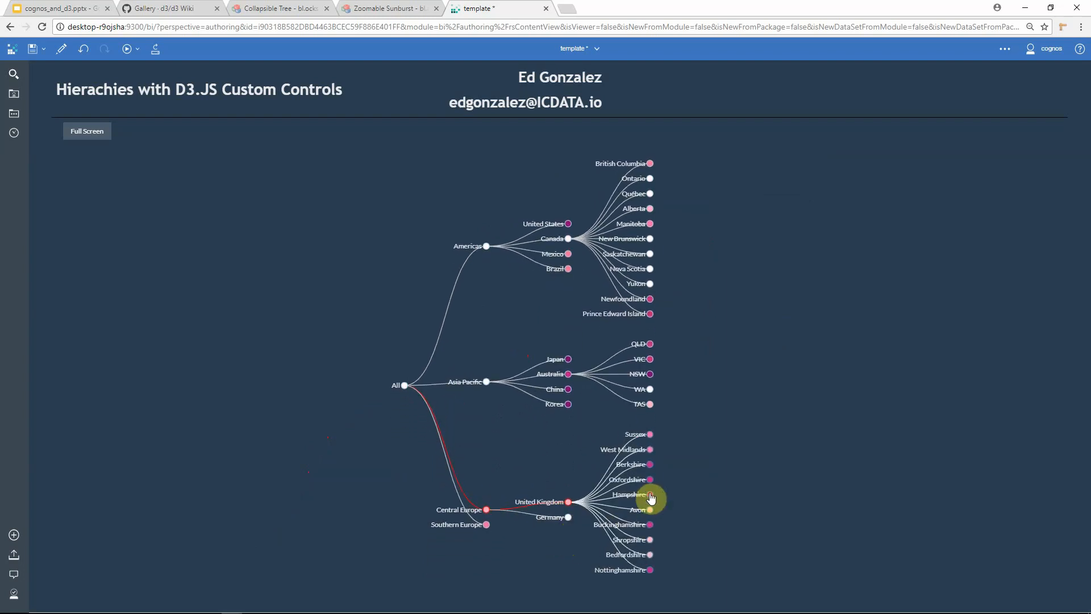
pyautogui.click(650, 465)
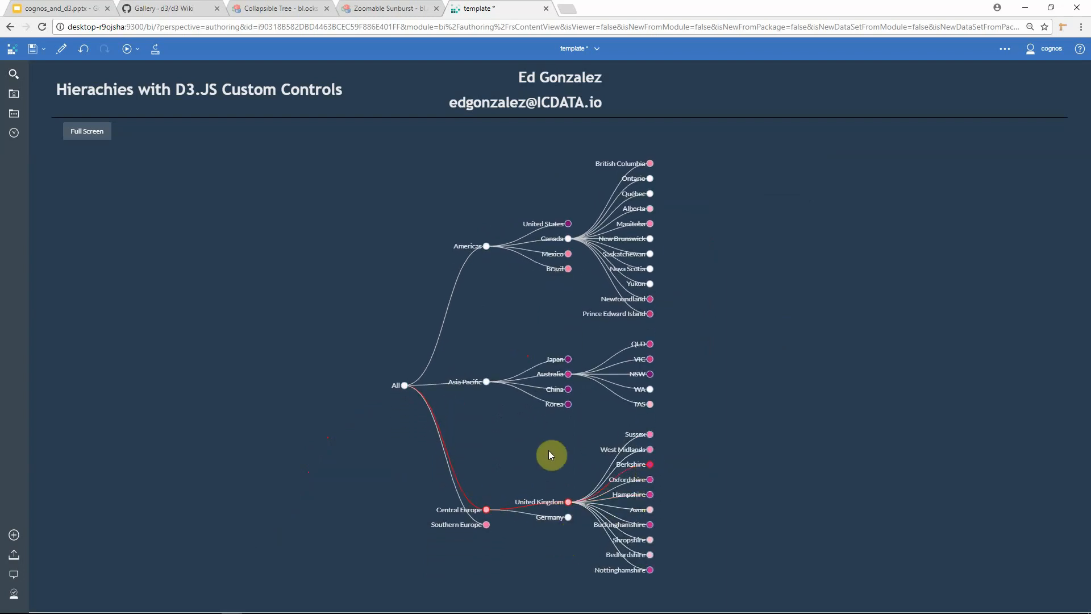
# Step: Leave full screen and select Oxfordshire, Hampshire and Berkshire to filter the table
pyautogui.click(96, 148)
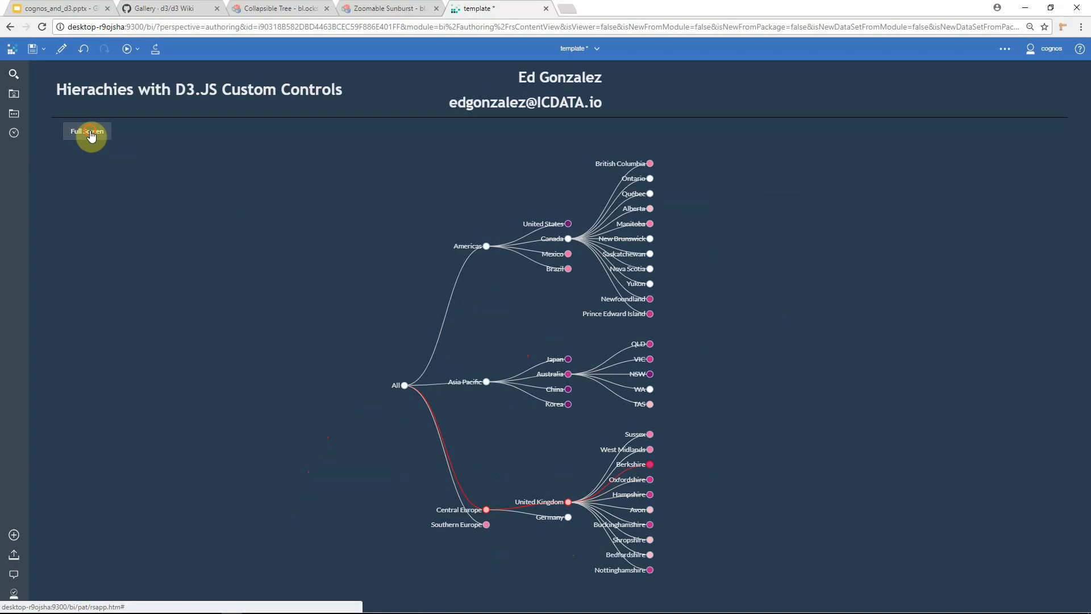
pyautogui.moveTo(820, 349); pyautogui.dragTo(566, 326)
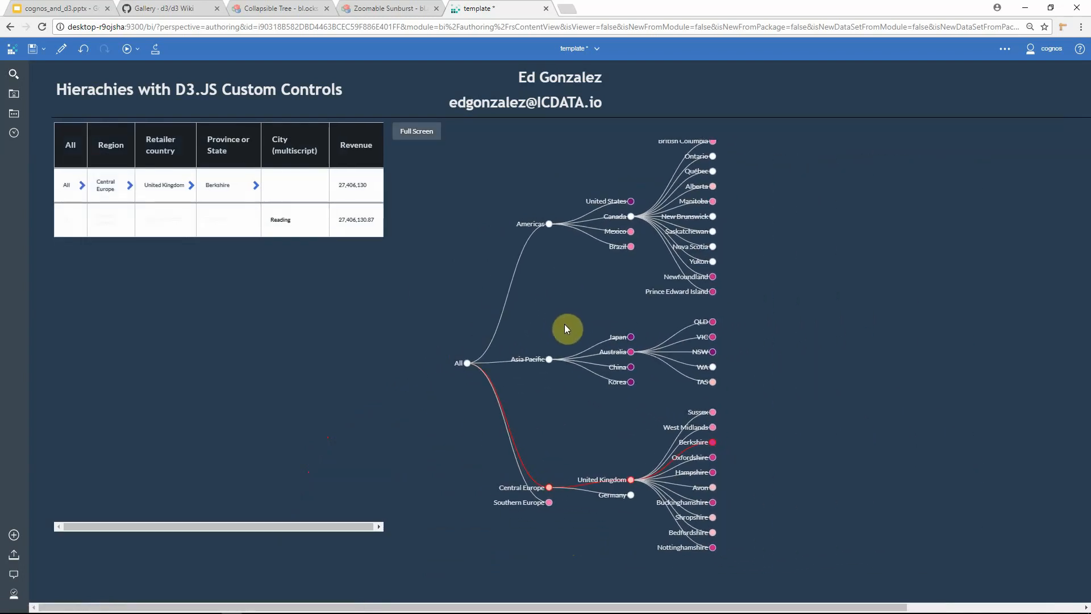
pyautogui.click(712, 457)
pyautogui.click(713, 472)
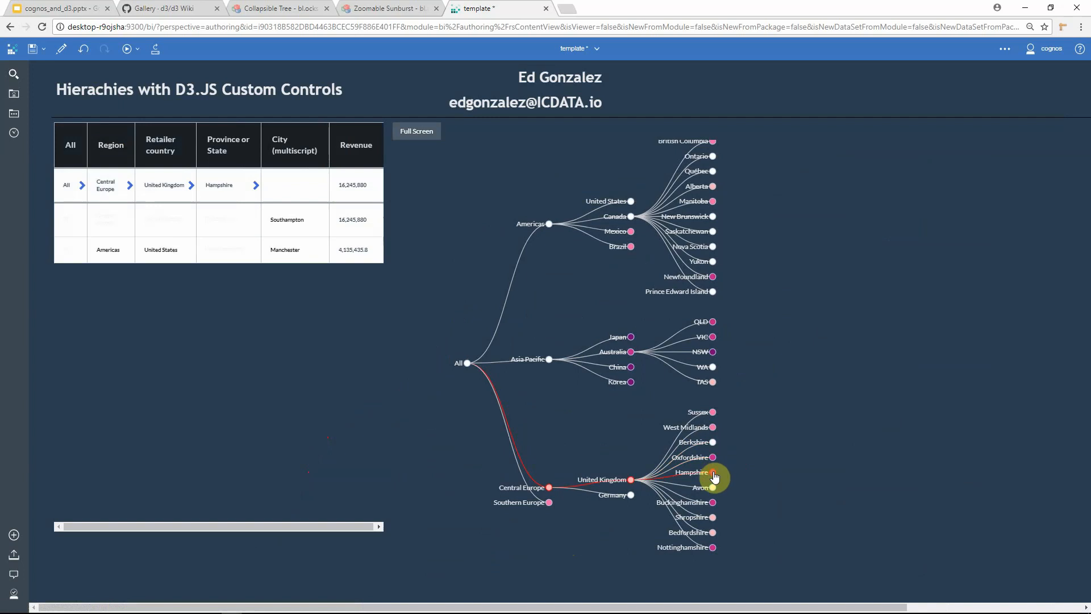
pyautogui.click(713, 442)
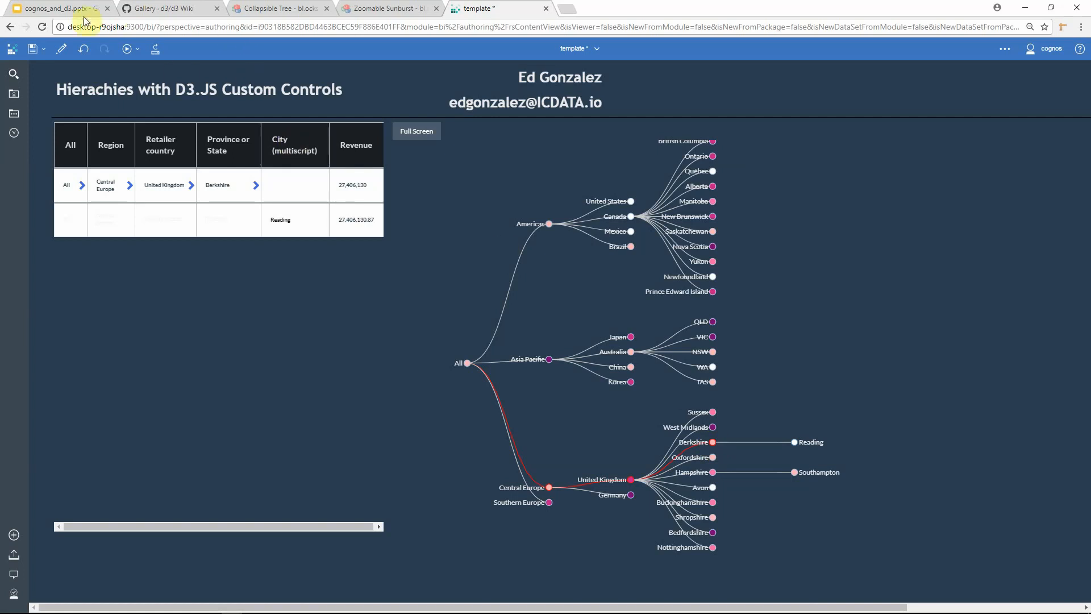
# Step: Switch to the cognos_and_d3 slide presentation tab
pyautogui.click(63, 9)
pyautogui.click(223, 246)
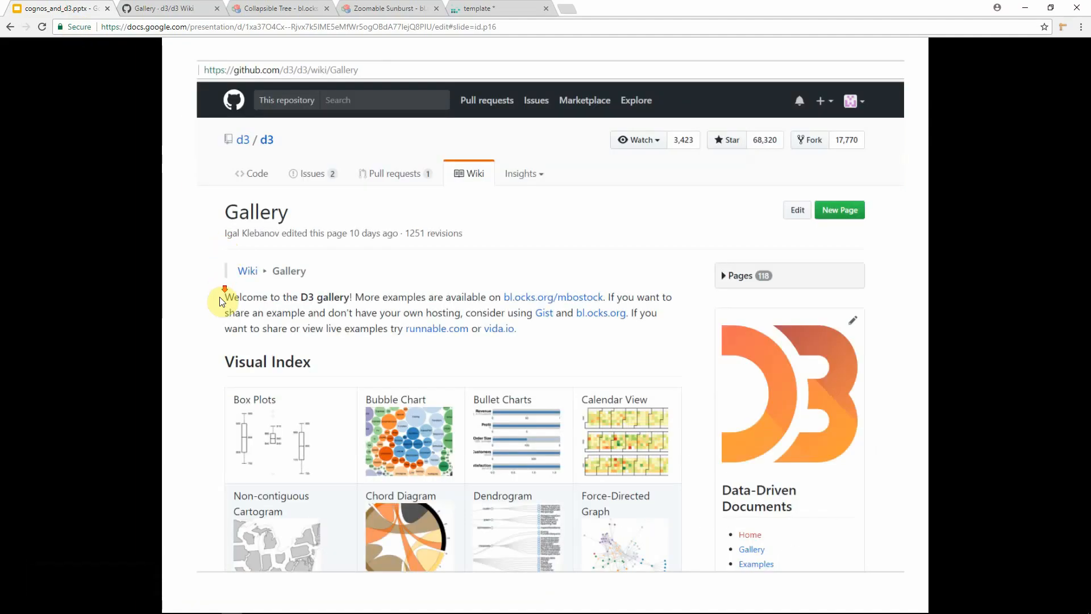